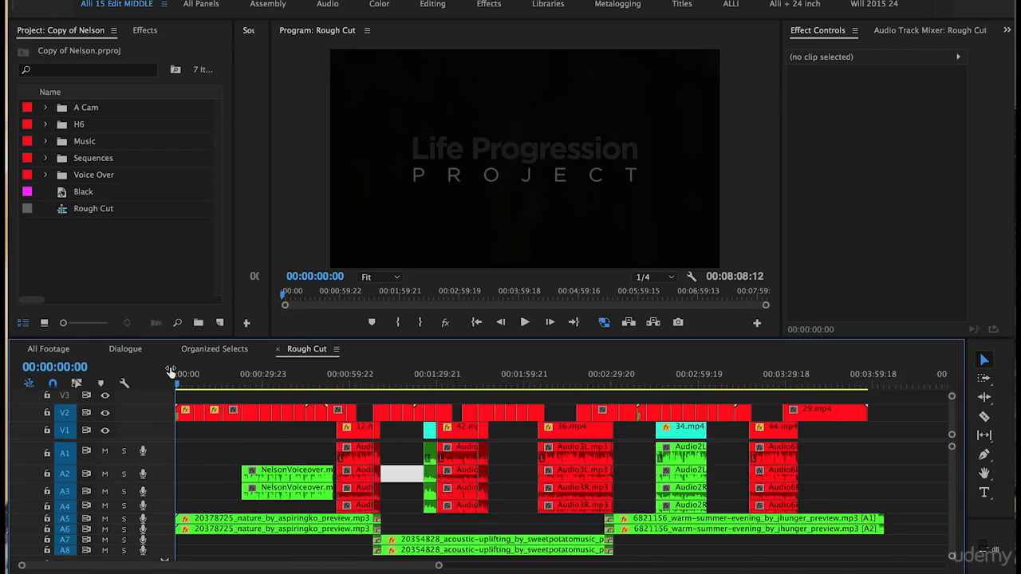
Park the playhead at 00:00:05:02 and apply the Three-Way Color Corrector effect to clip 1.mp4 on V2
click(413, 377)
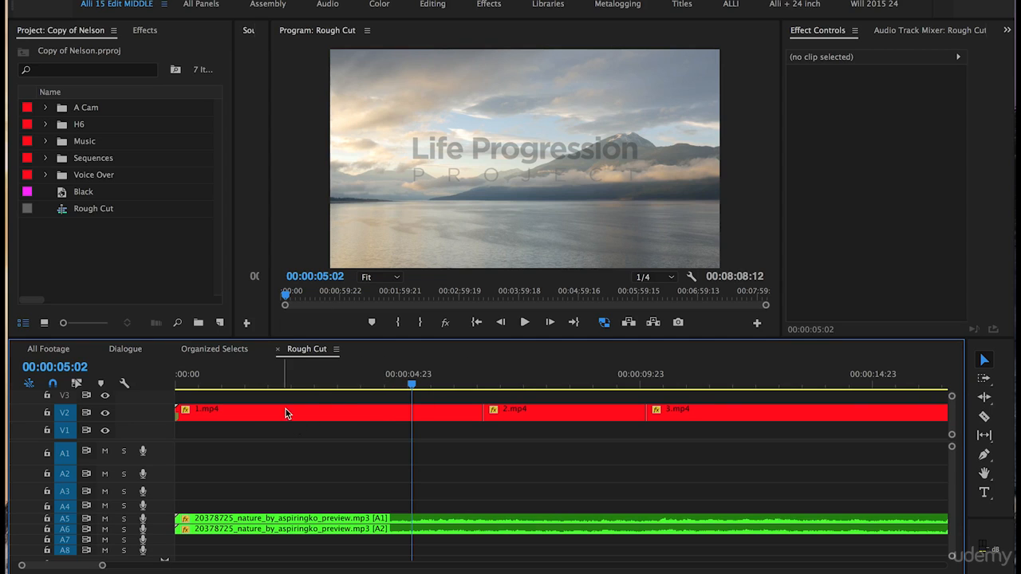
click(150, 36)
click(101, 51)
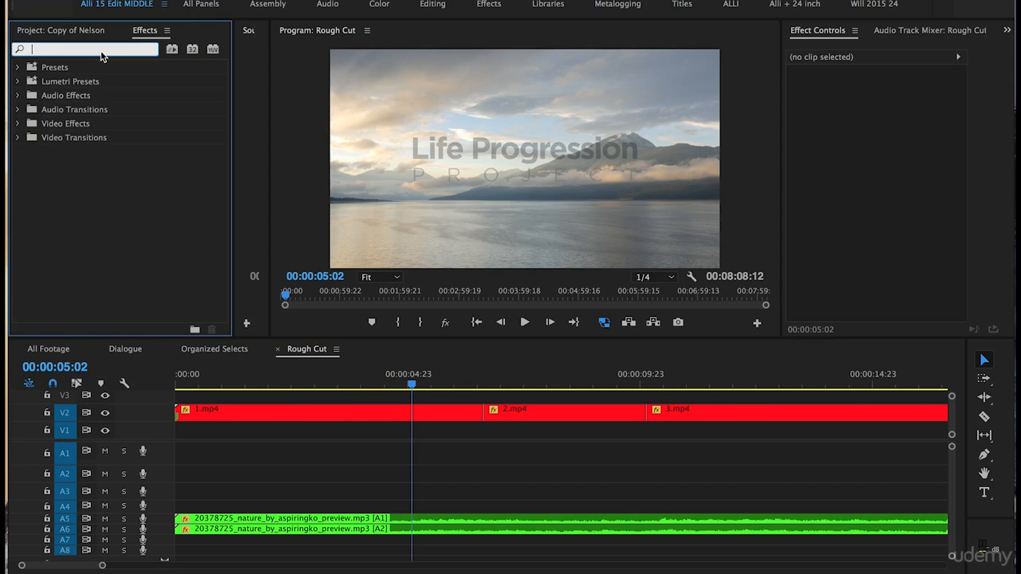
text(three way)
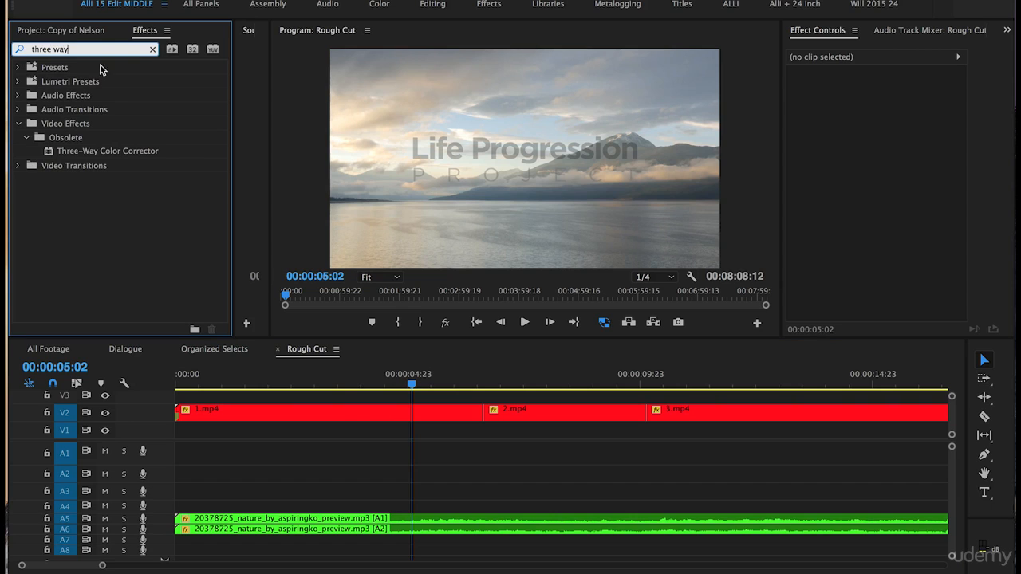
click(64, 152)
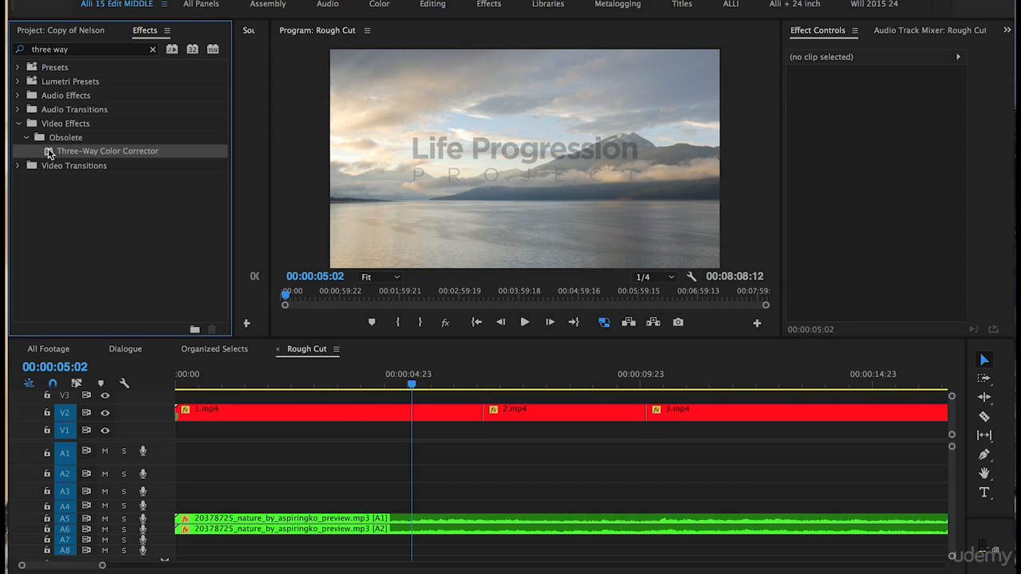
drag(46, 154, 294, 411)
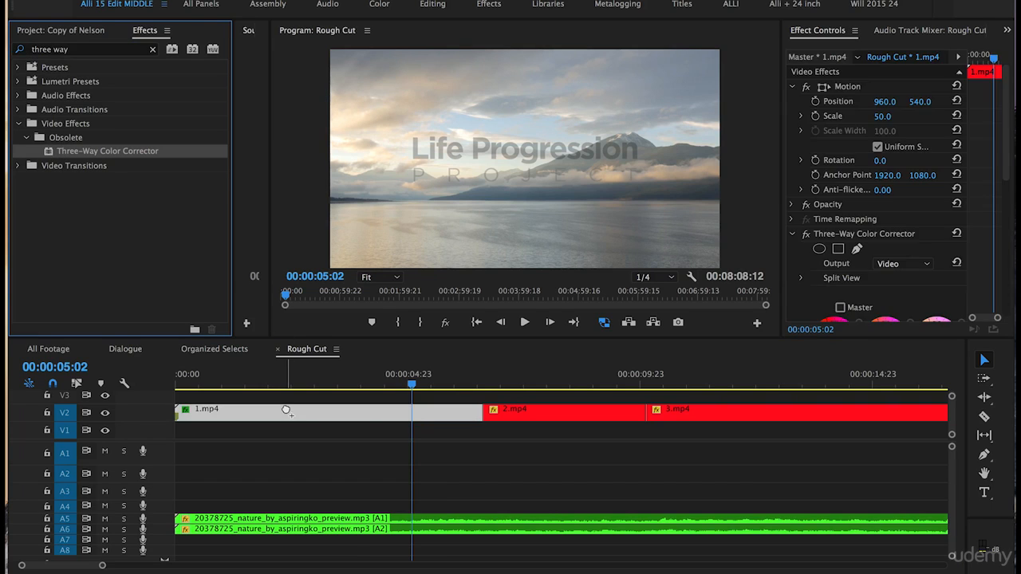
Try the corrector's midtone input level at 10.0 and return it to 1.0
scroll(801, 255, down, 5)
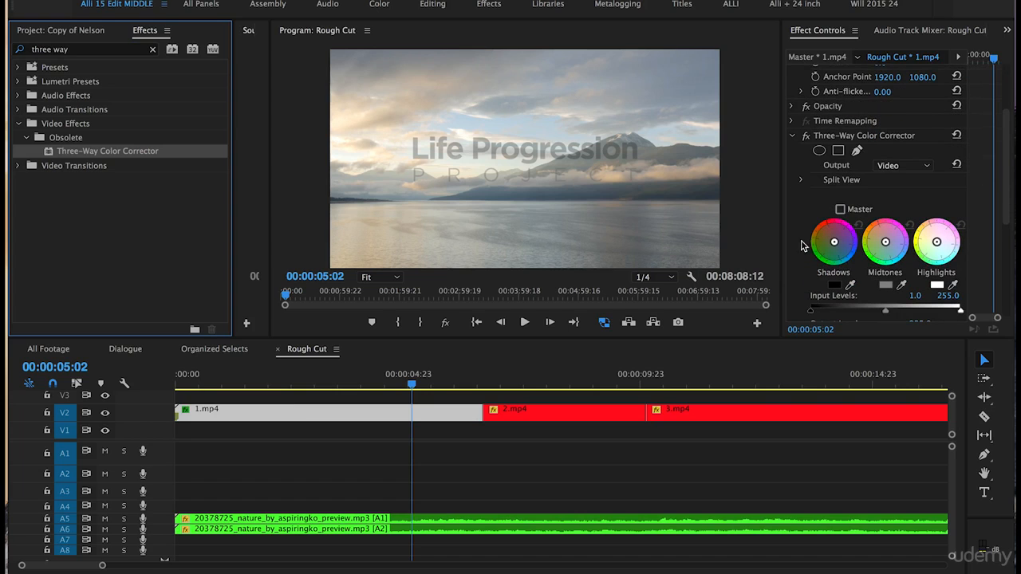
scroll(806, 273, down, 3)
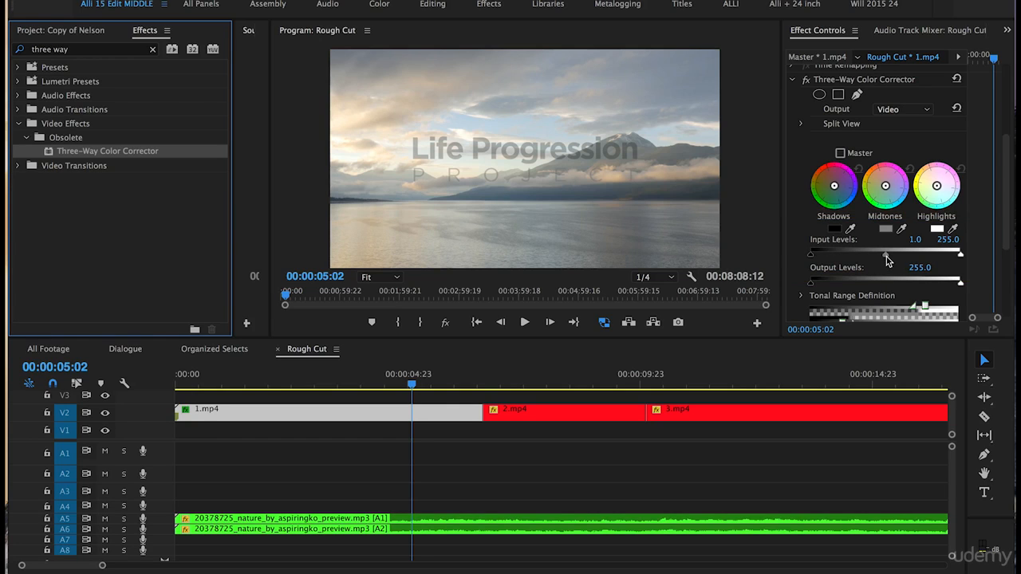
drag(888, 260, 970, 265)
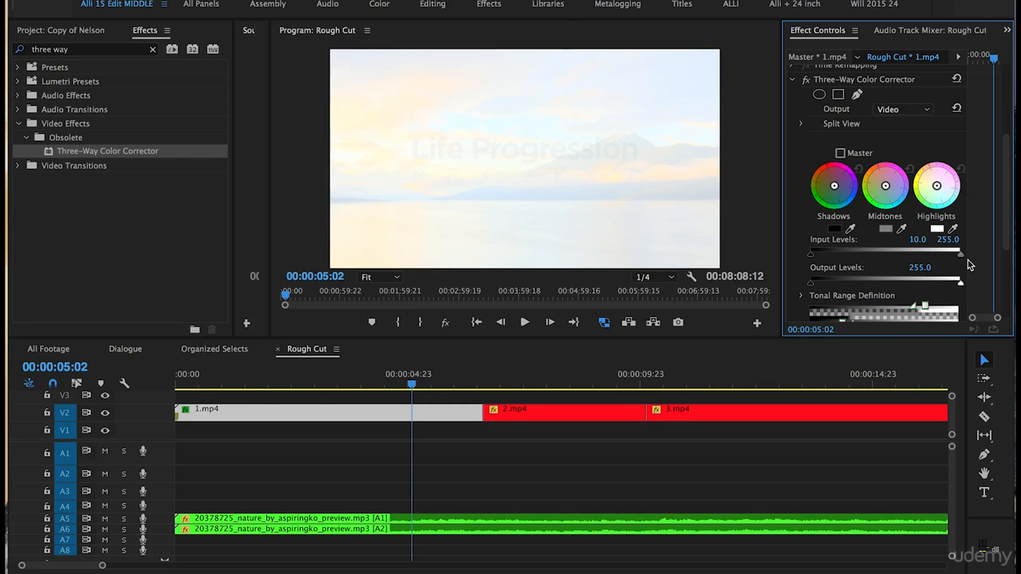
drag(971, 265, 887, 258)
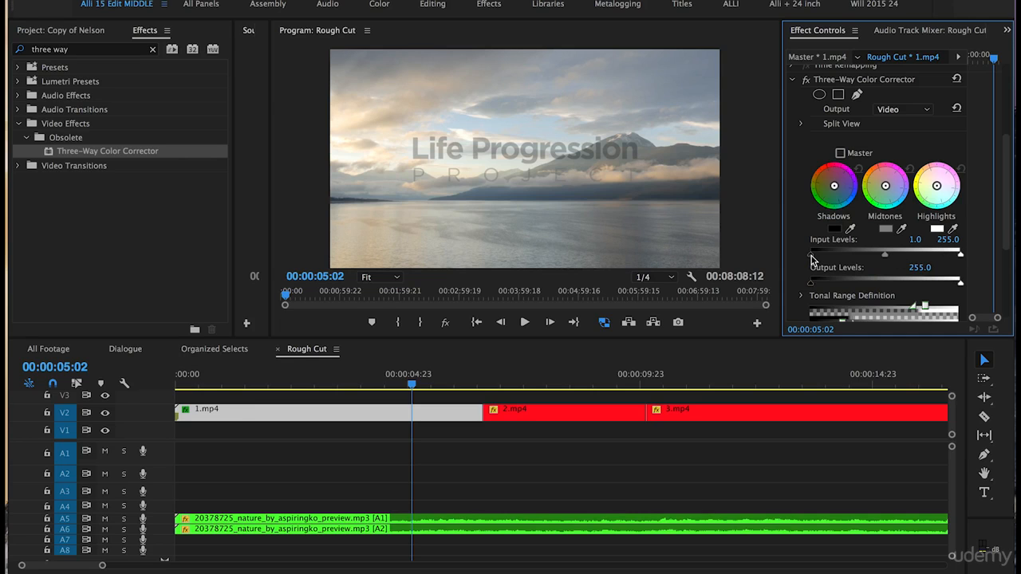
Set the black input level of 1.mp4's Three-Way Color Corrector to 20
drag(810, 255, 770, 272)
click(854, 250)
text(20)
key(Return)
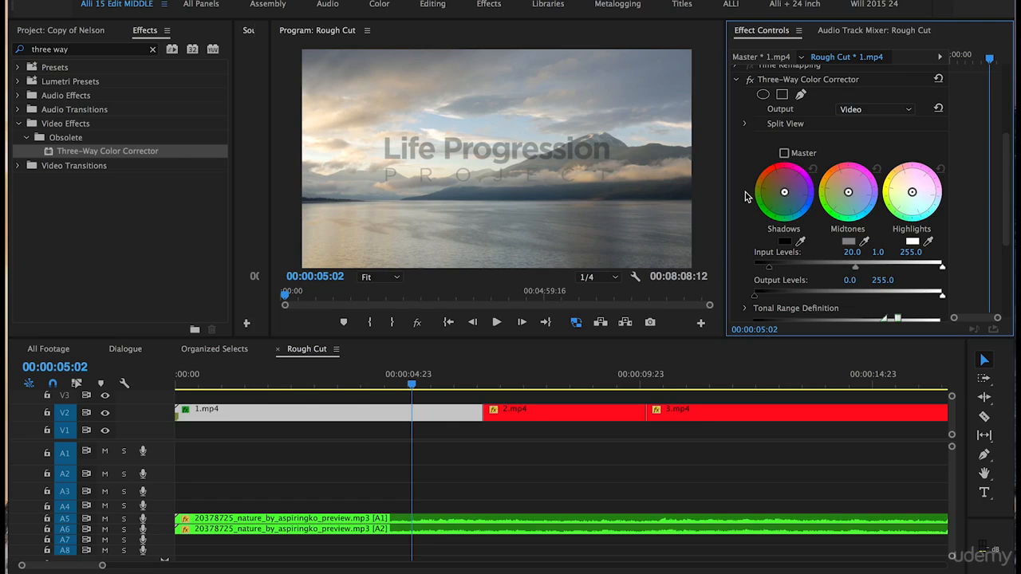
Toggle the Three-Way Color Corrector off and on to compare the level change on 1.mp4
scroll(745, 196, up, 2)
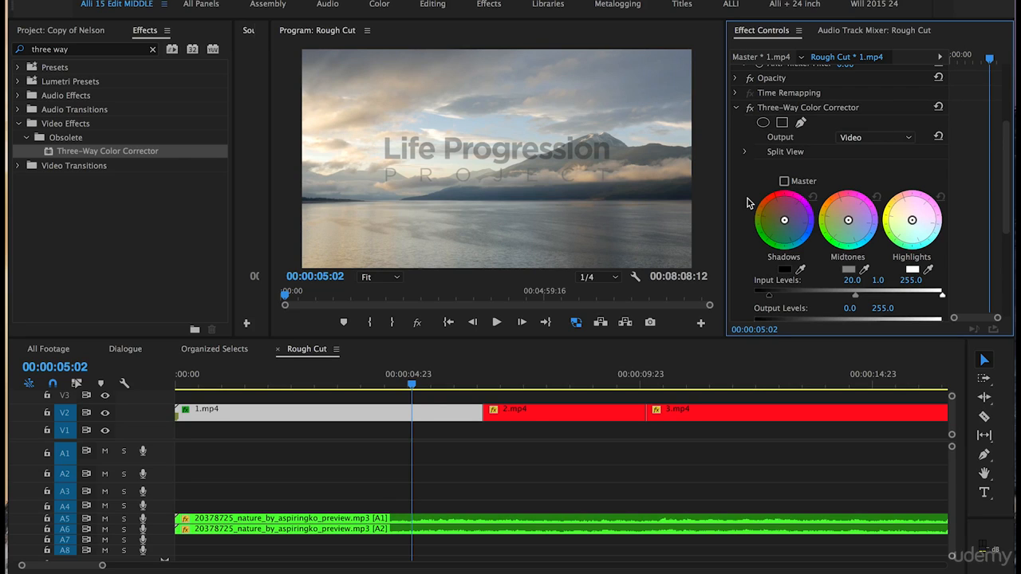
click(751, 109)
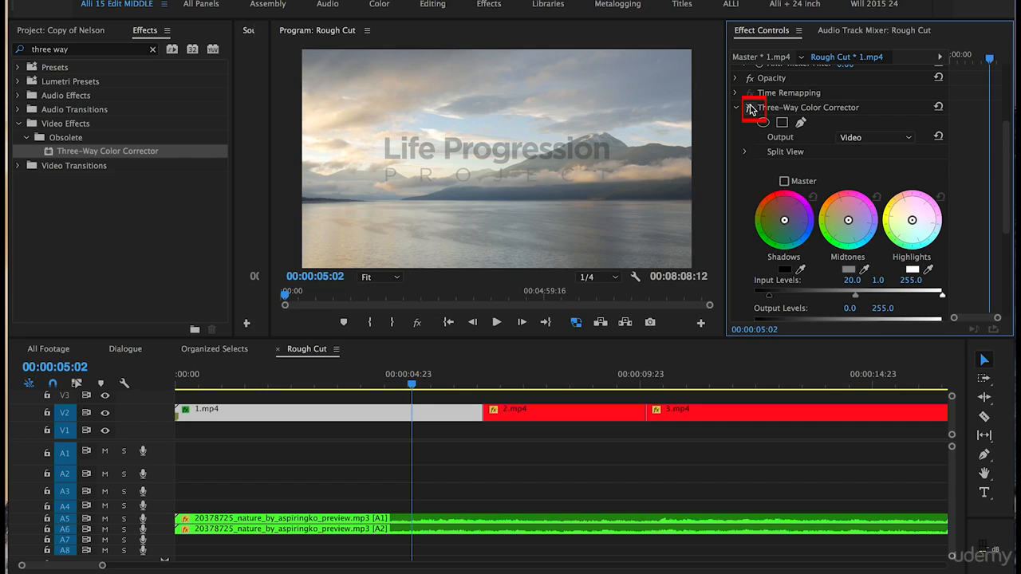
click(751, 109)
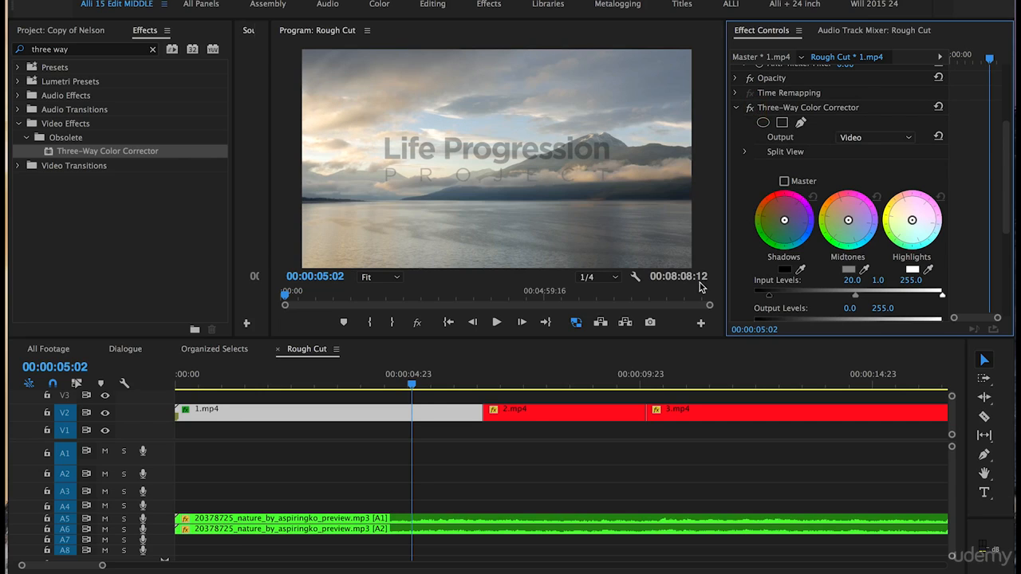
Set the Master Saturation of the Three-Way Color Corrector on 1.mp4 to 135
scroll(734, 221, down, 5)
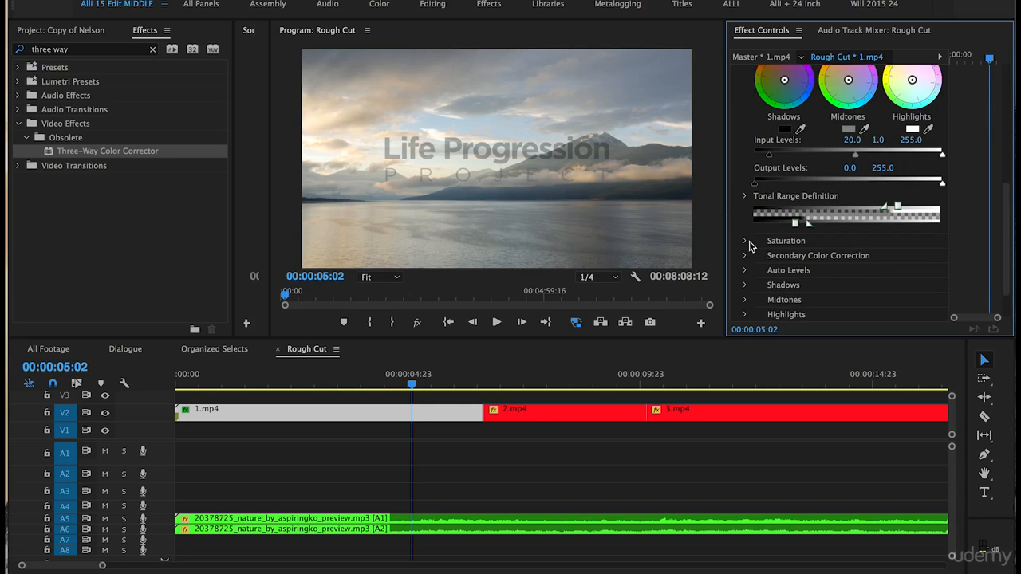
click(746, 243)
click(852, 256)
text(135)
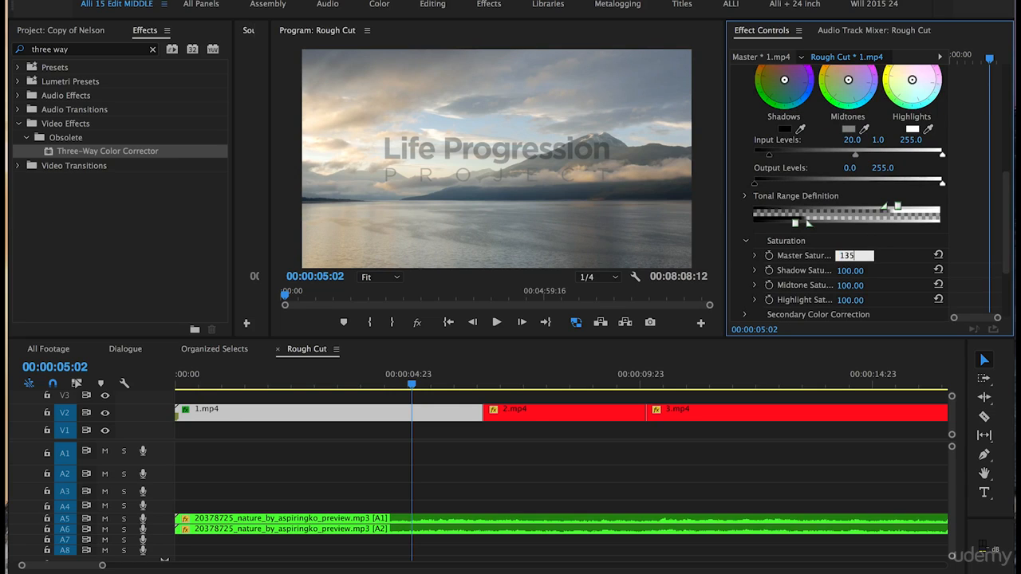
key(Return)
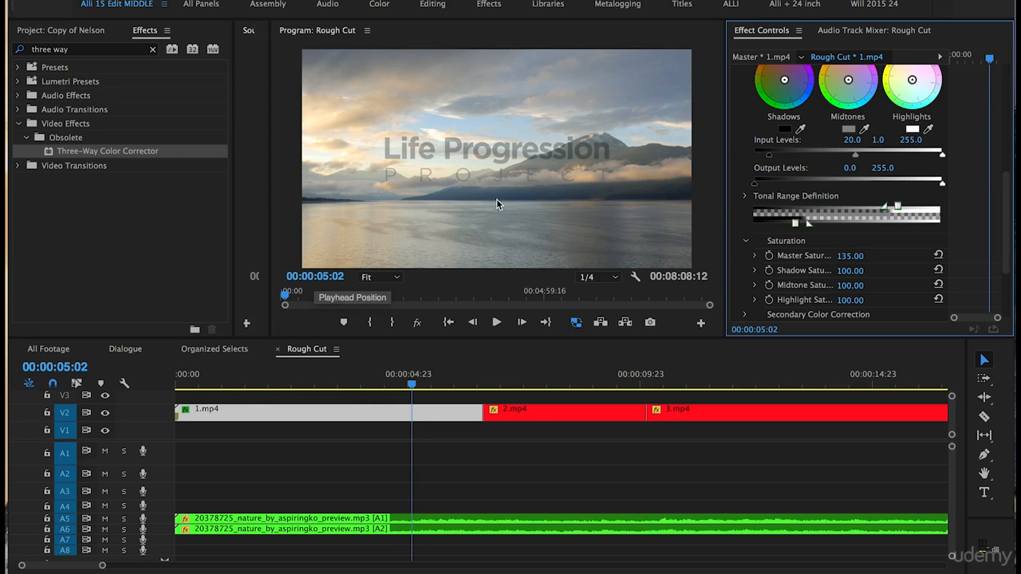
Compare 1.mp4 with and without the color correction, and save the project
scroll(743, 206, up, 5)
click(751, 186)
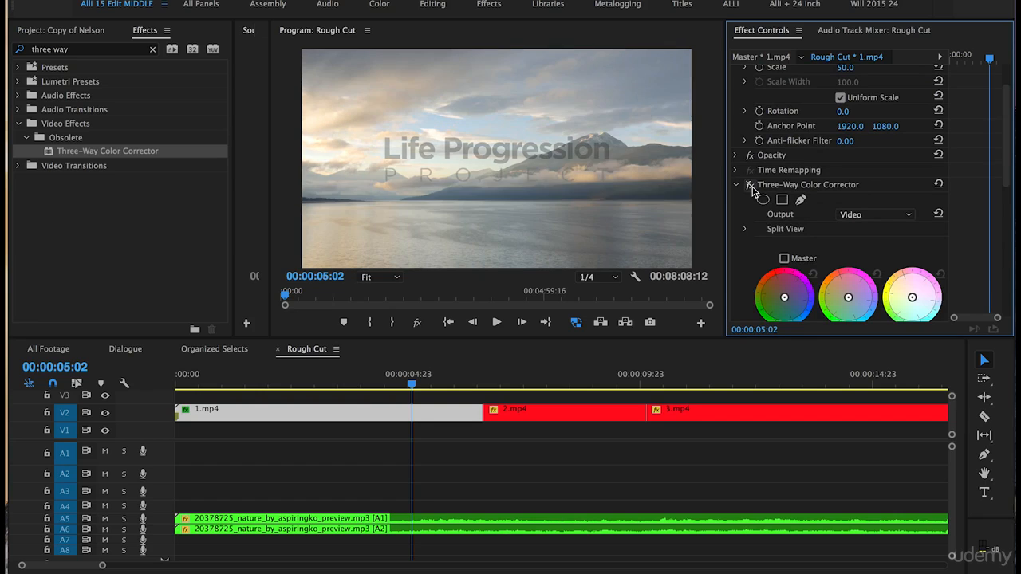
click(751, 186)
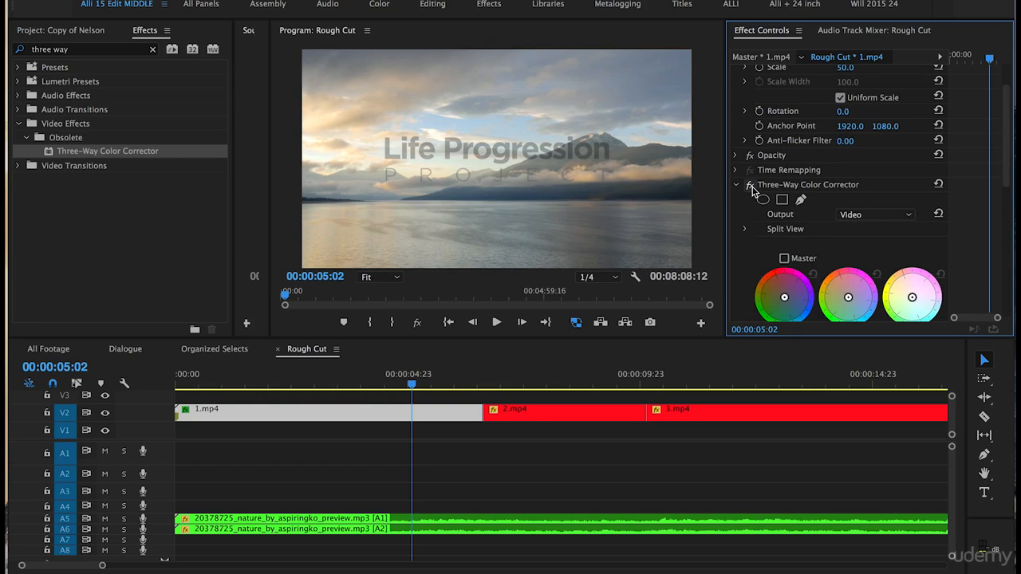
click(751, 185)
click(750, 186)
key(super+s)
Shift the midtones and shadows wheels toward orange-red and the highlights wheel toward blue on 1.mp4
scroll(747, 261, down, 2)
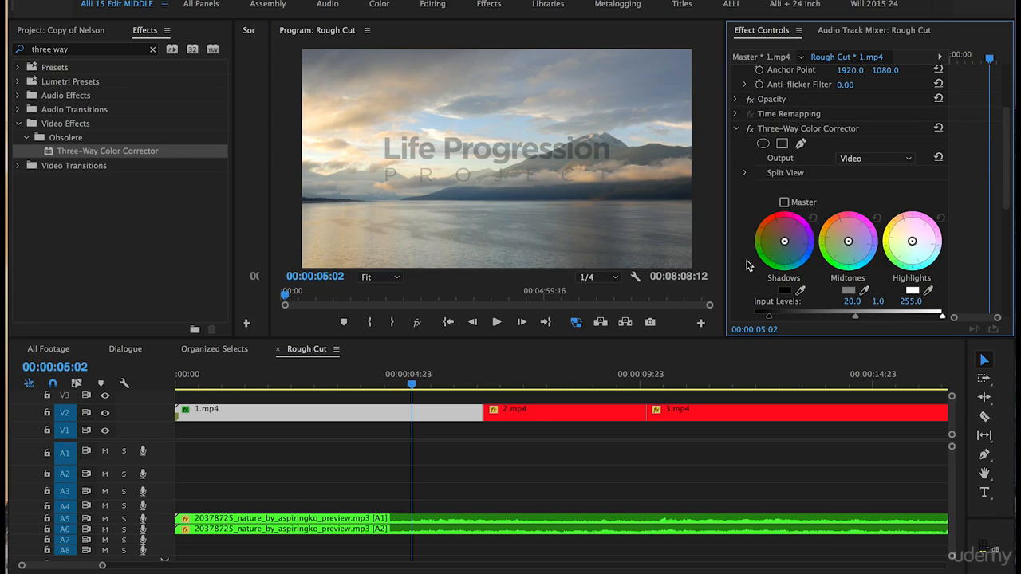
drag(846, 241, 842, 236)
drag(776, 235, 769, 227)
drag(906, 243, 990, 250)
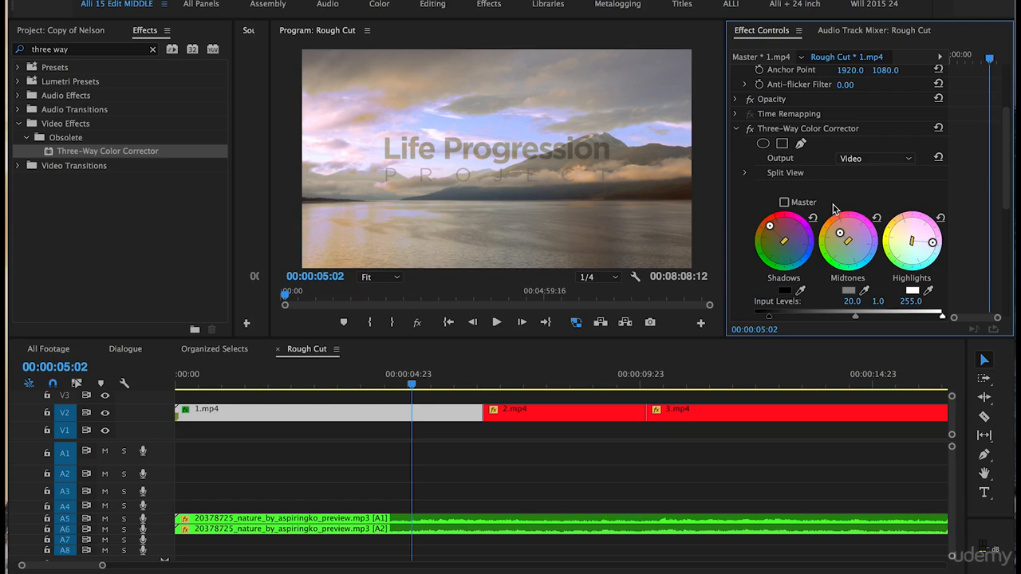
Reset the highlights and shadows wheels to neutral, trying a blue tint in the shadows before resetting them
click(942, 220)
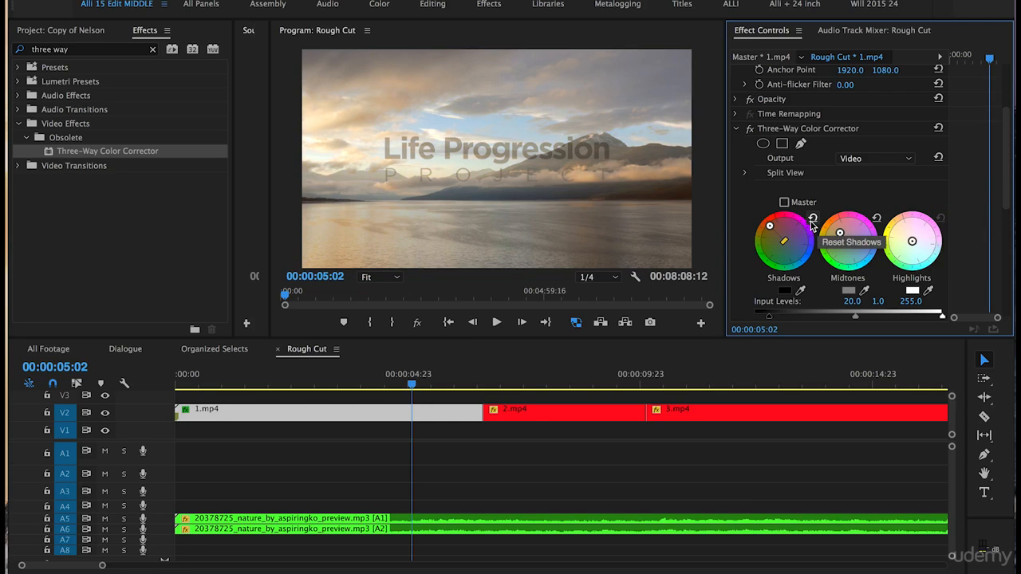
drag(769, 226, 828, 266)
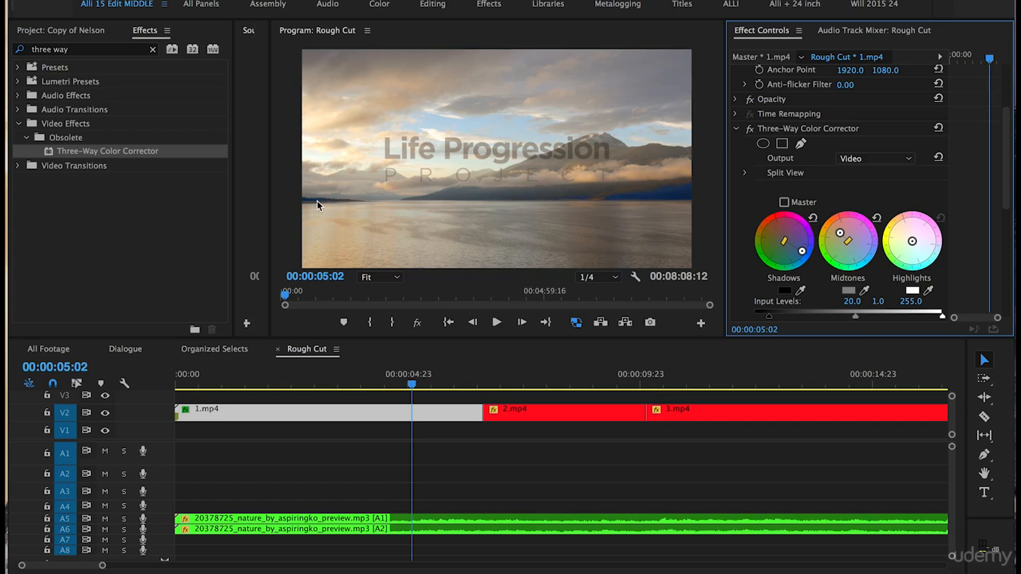
click(812, 220)
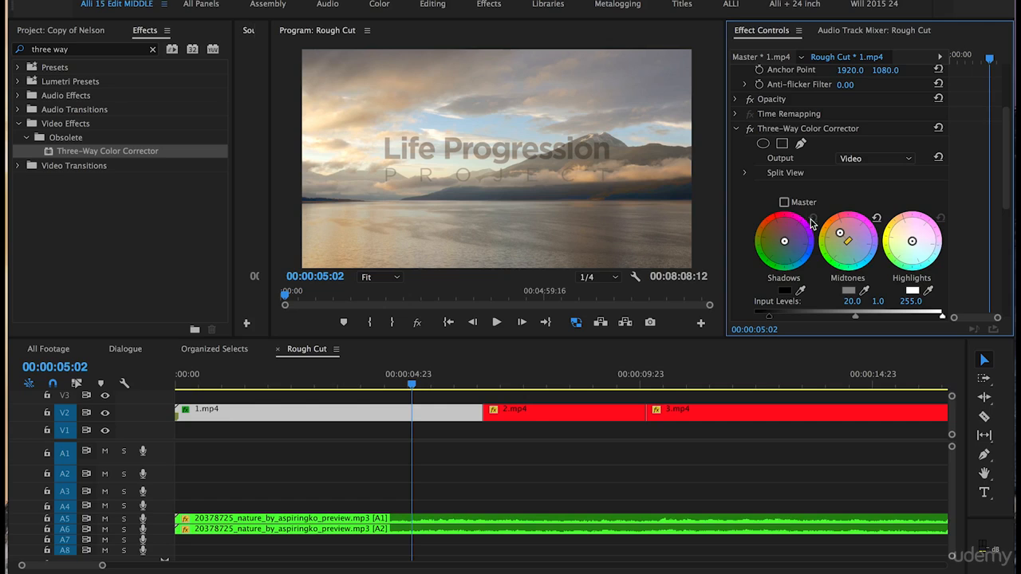
Compare 1.mp4 with and without the correction, and reduce the orange tint of the midtones wheel slightly
click(749, 129)
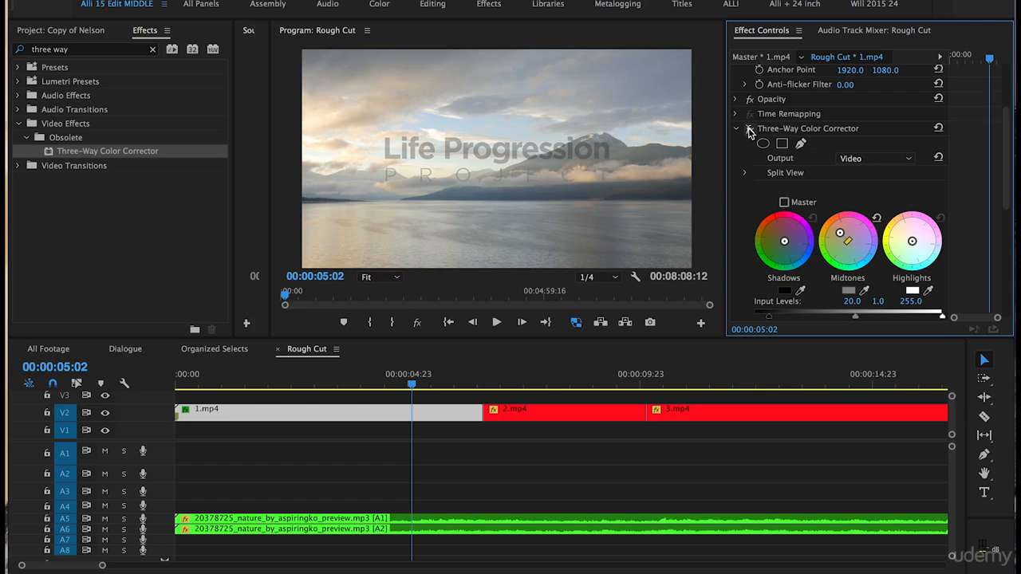
click(749, 130)
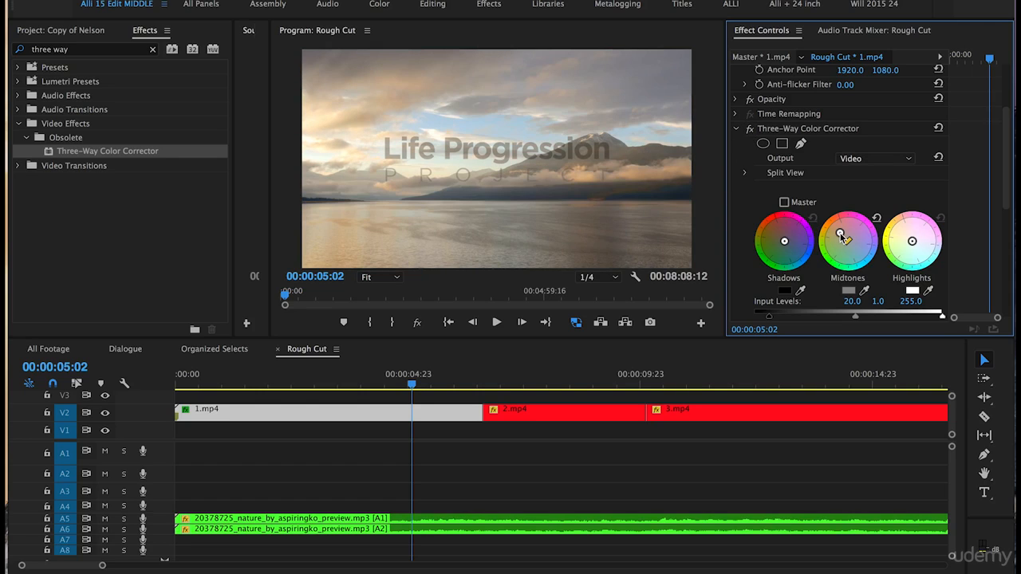
drag(840, 236, 844, 238)
Copy the Three-Way Color Corrector from 1.mp4 onto 2.mp4 and toggle it to compare the picture at 00:00:07:10
click(785, 133)
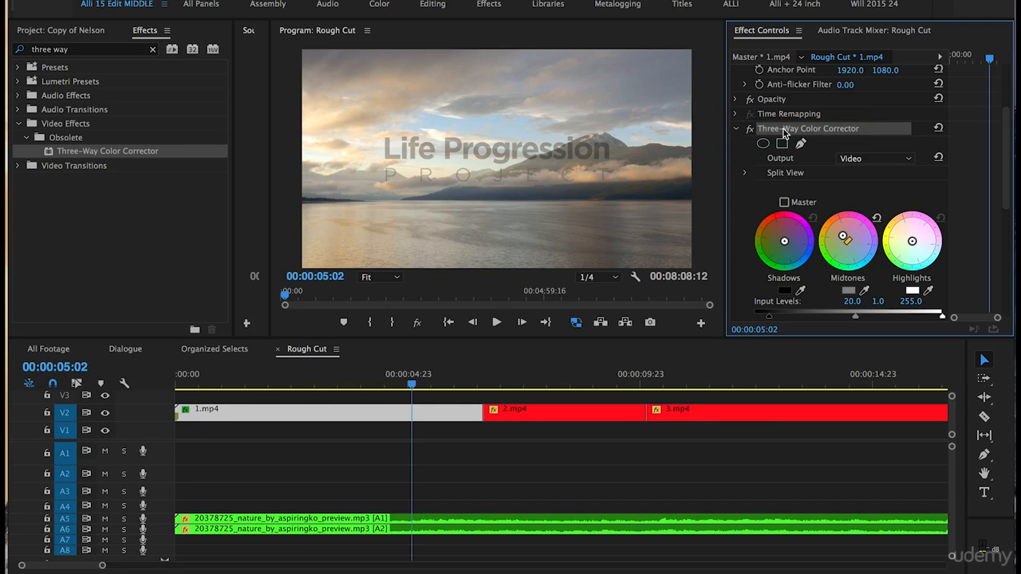
click(520, 375)
click(535, 409)
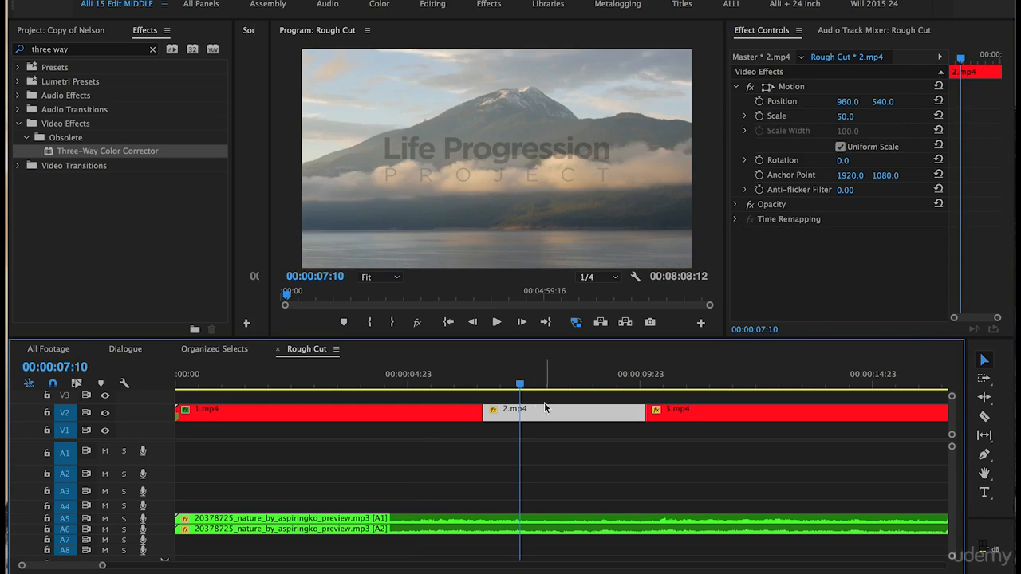
click(804, 289)
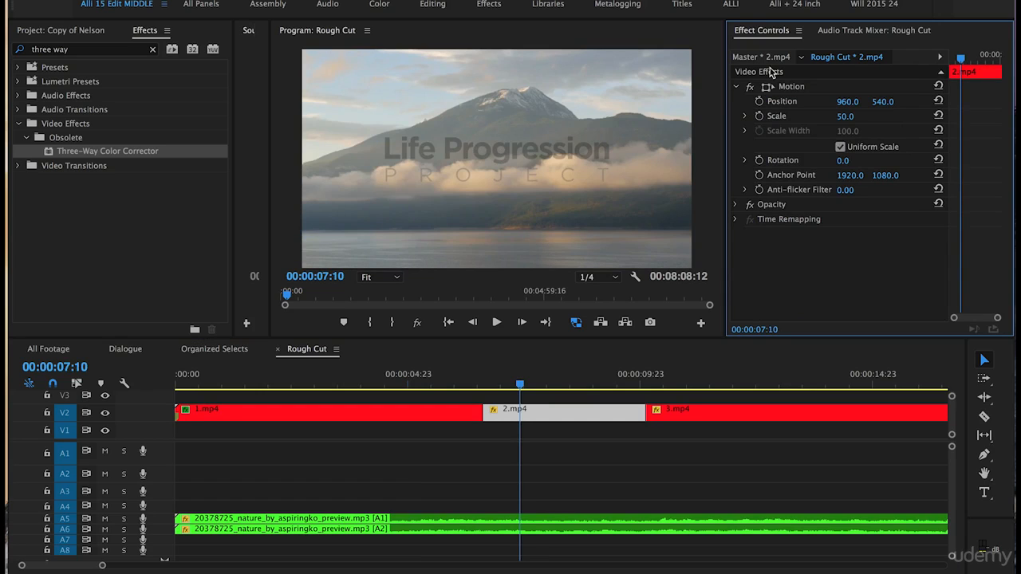
drag(800, 256, 801, 254)
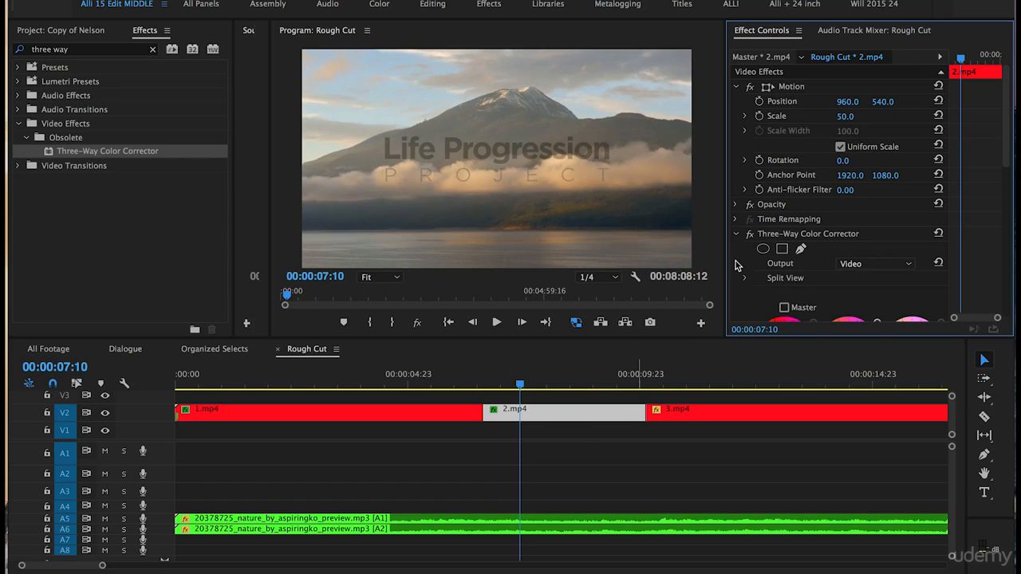
click(750, 234)
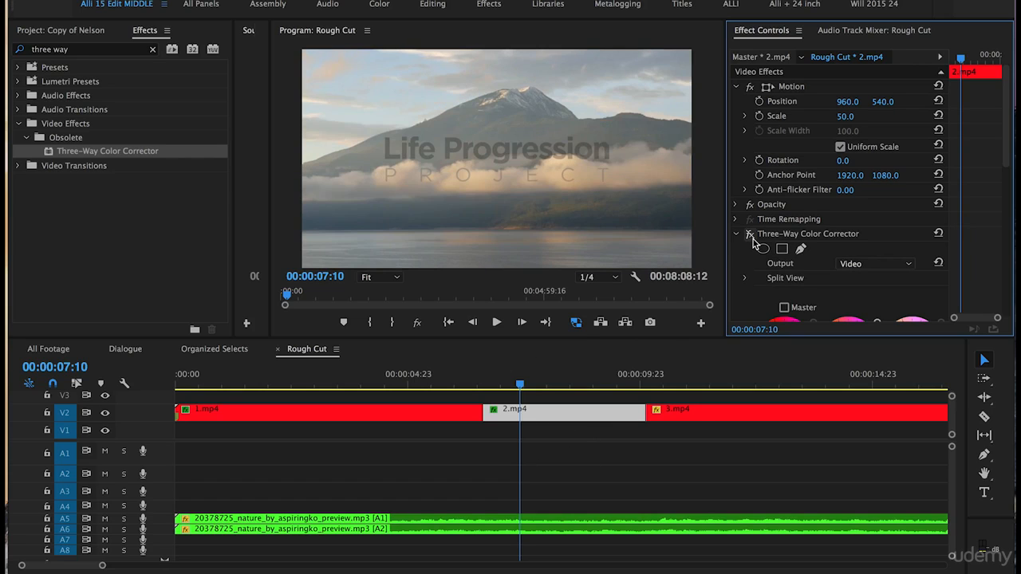
click(752, 237)
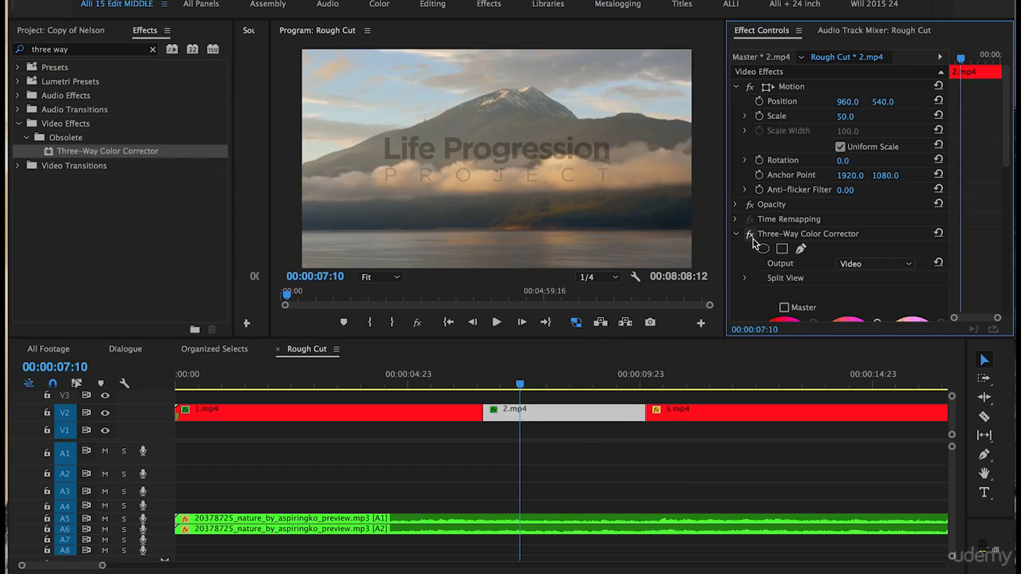
Park the playhead at 00:00:11:00 and paste the copied Three-Way Color Corrector onto clip 3.mp4
click(687, 378)
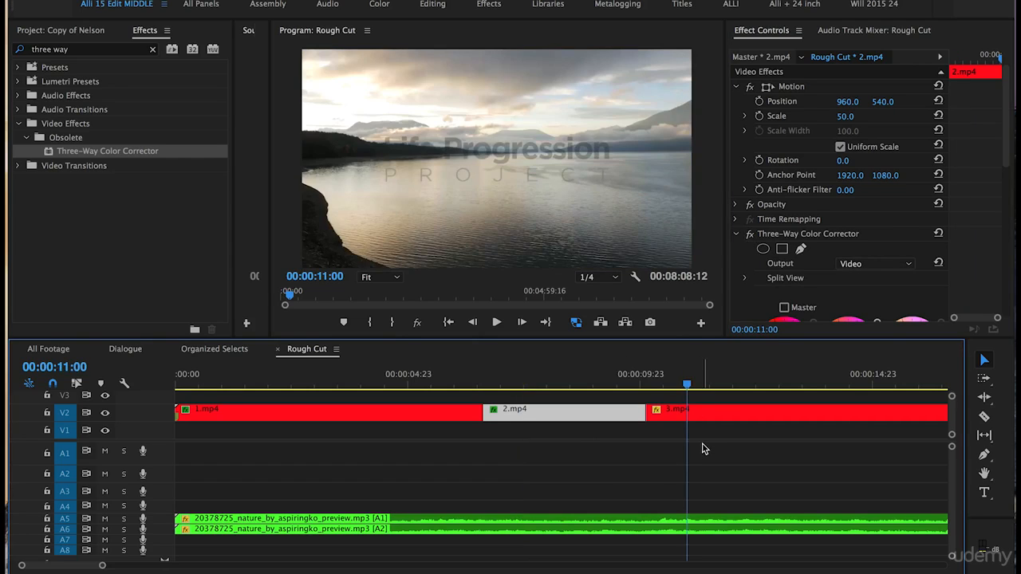
click(694, 413)
click(801, 271)
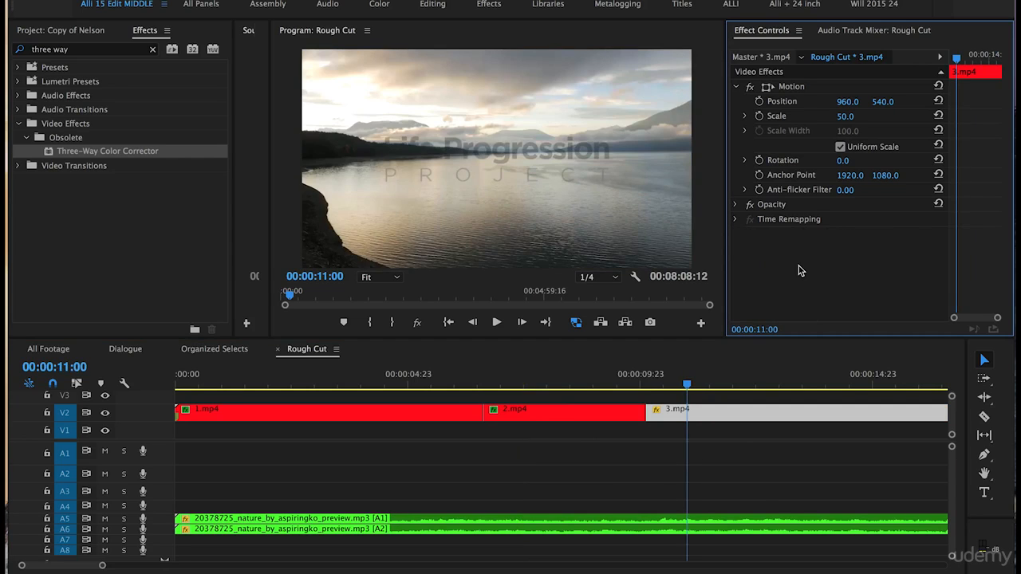
key(ctrl+v)
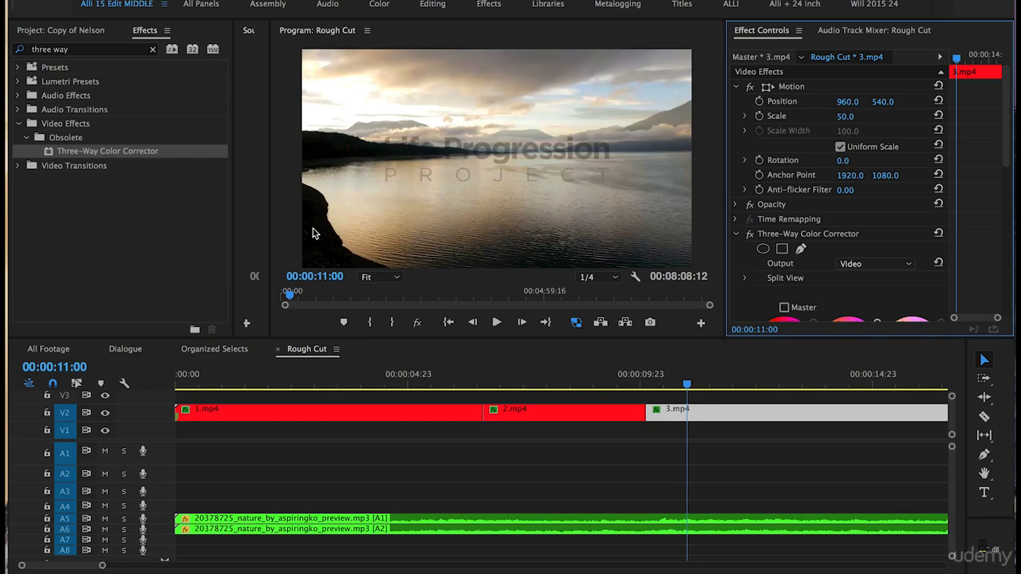
Lower the black input level of the Three-Way Color Corrector on 3.mp4 to 0.0
scroll(735, 264, down, 2)
scroll(734, 264, down, 5)
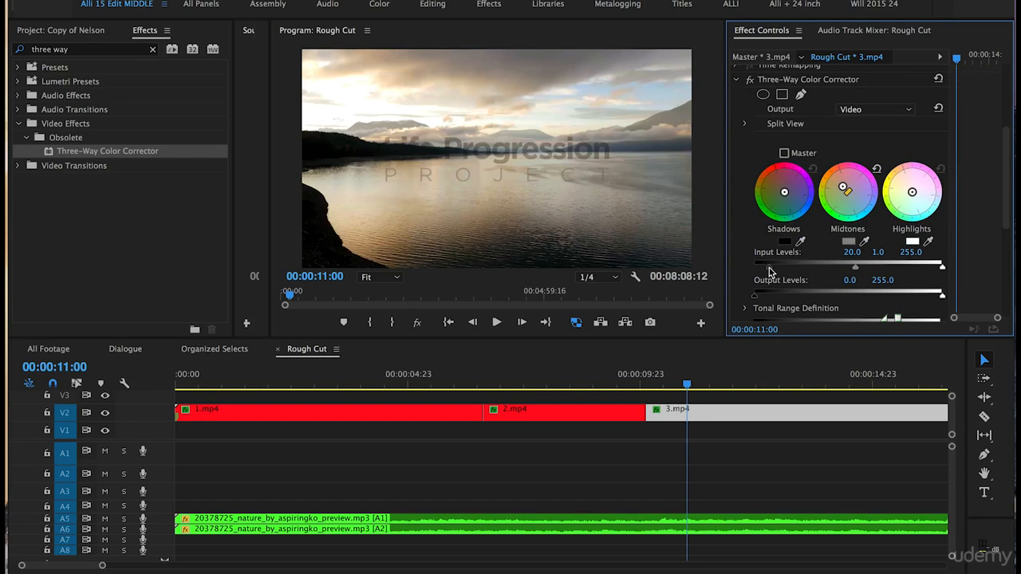
drag(768, 272, 750, 269)
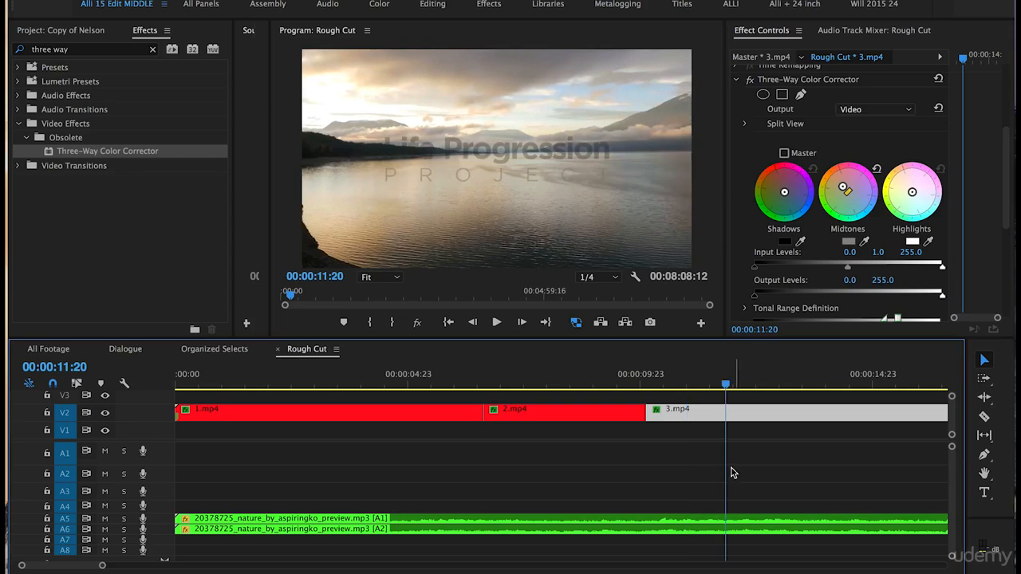
Park the playhead at 00:00:17:04, paste the copied Three-Way Color Corrector onto 4.mp4, and reset the effect to its defaults
scroll(731, 470, right, 3)
click(806, 390)
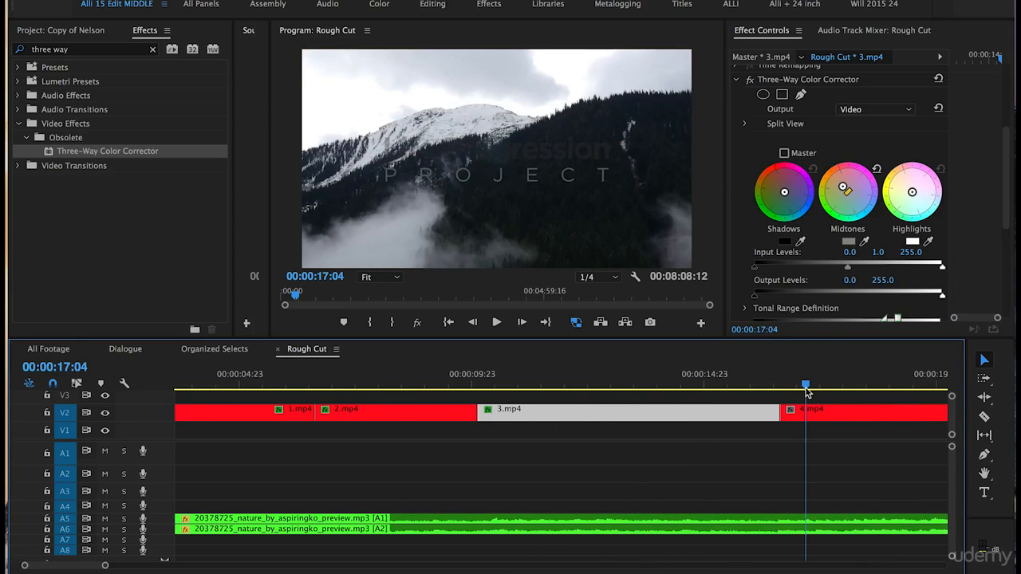
scroll(717, 422, right, 2)
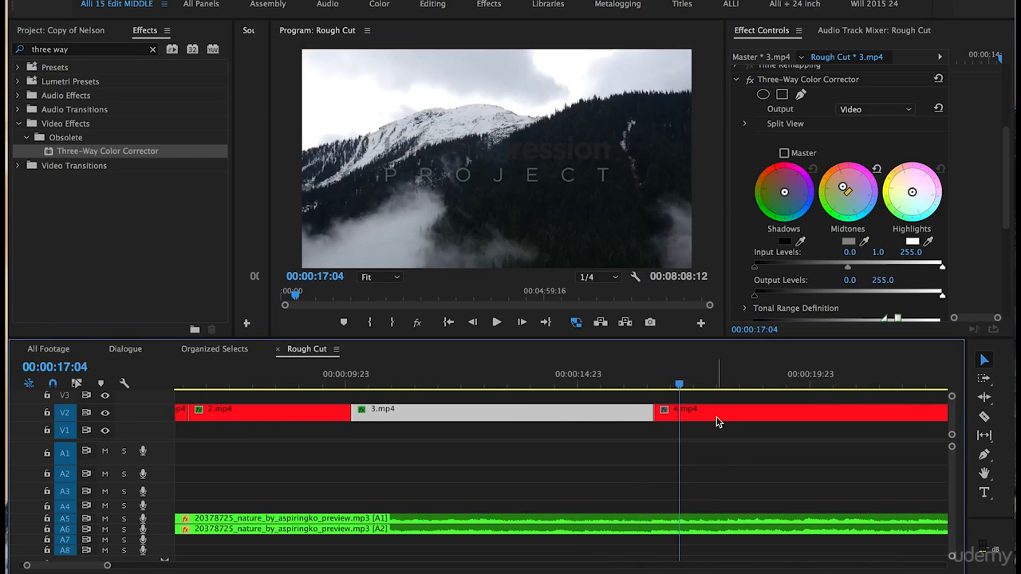
click(716, 422)
click(796, 269)
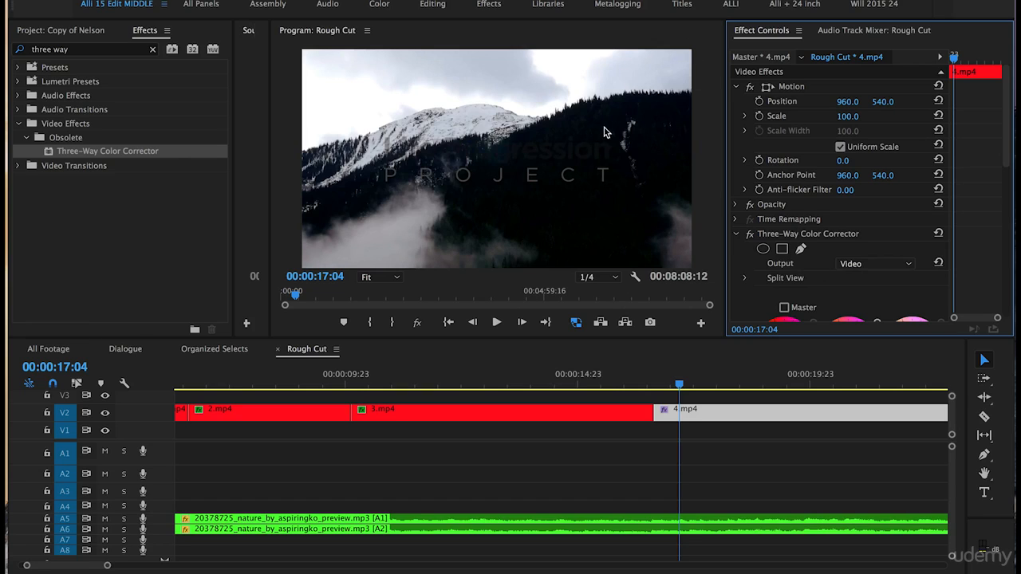
click(939, 233)
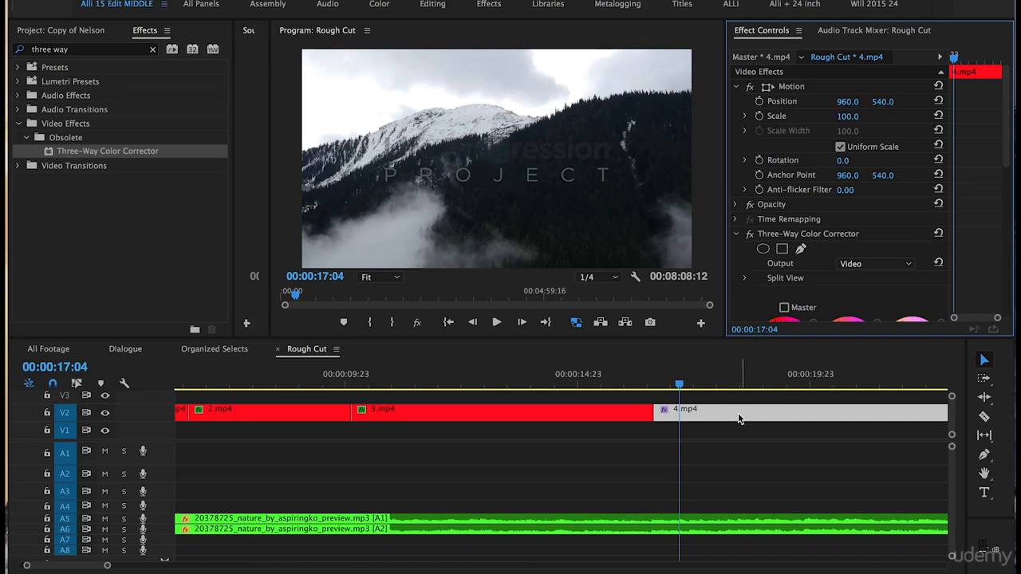
Set the master saturation of the Three-Way Color Corrector on 4.mp4 to 130 and save the project
scroll(740, 263, down, 1)
scroll(739, 262, down, 3)
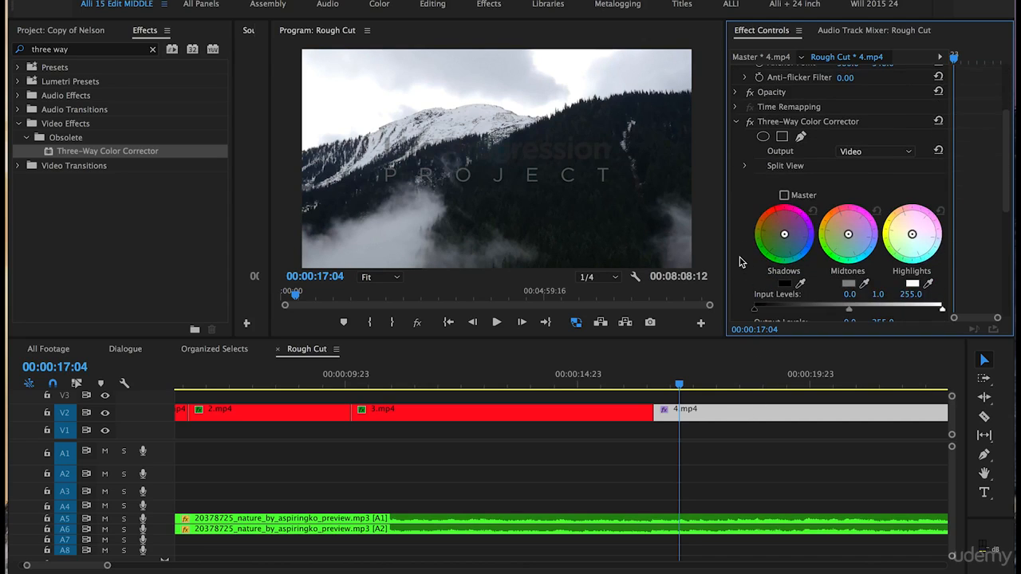
scroll(739, 263, down, 2)
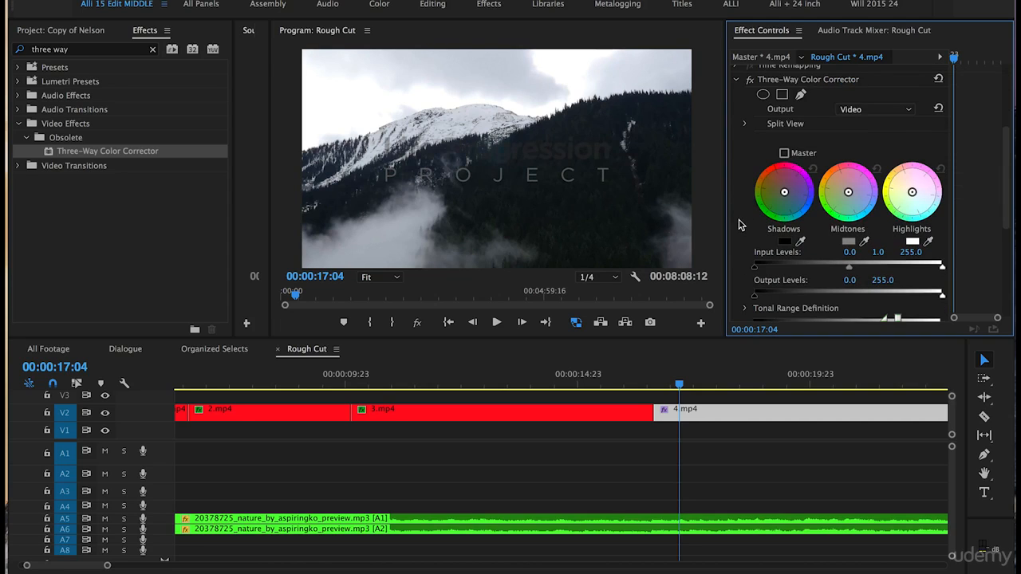
scroll(742, 213, down, 3)
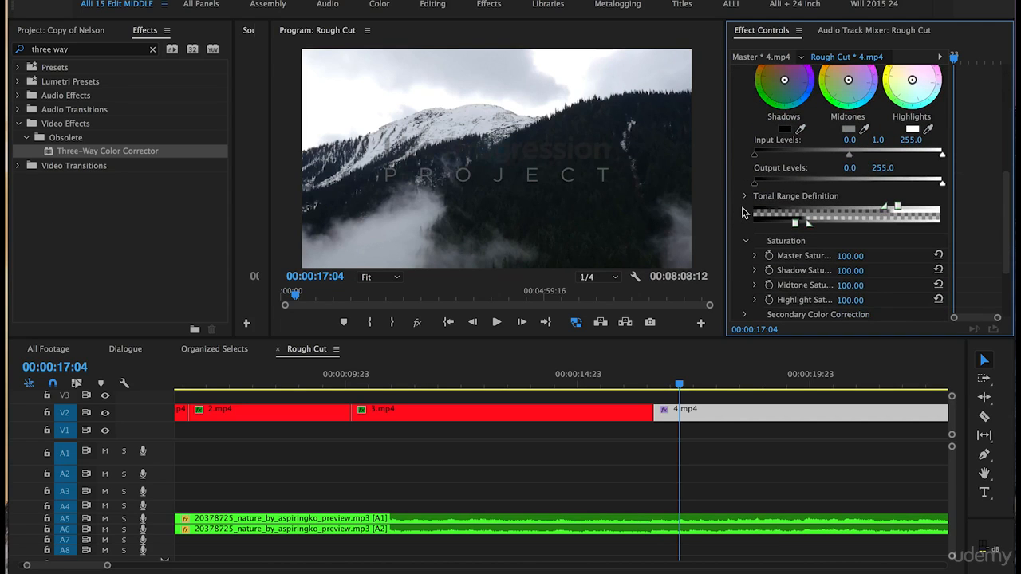
click(852, 256)
text(130)
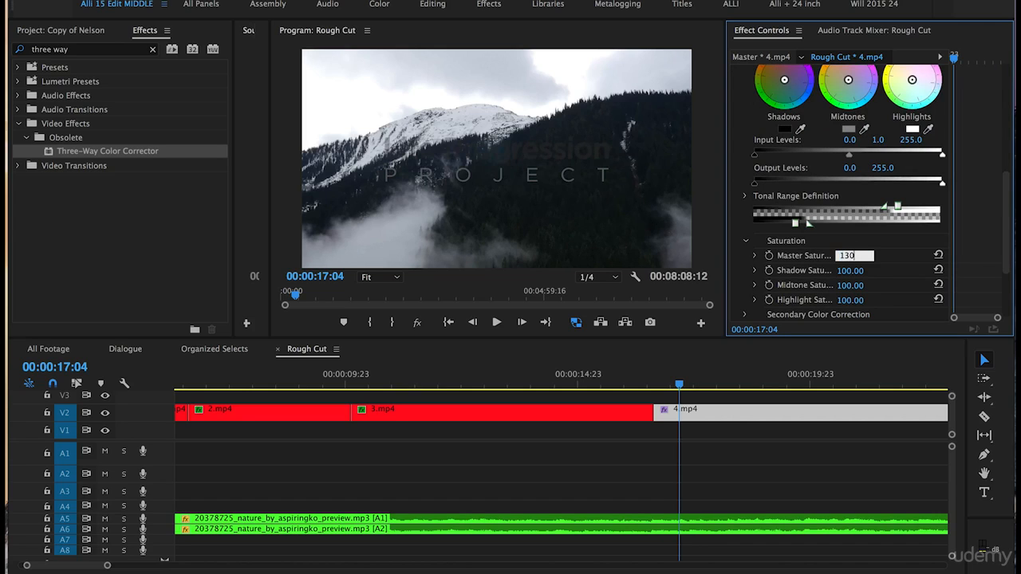
click(742, 232)
scroll(742, 232, up, 4)
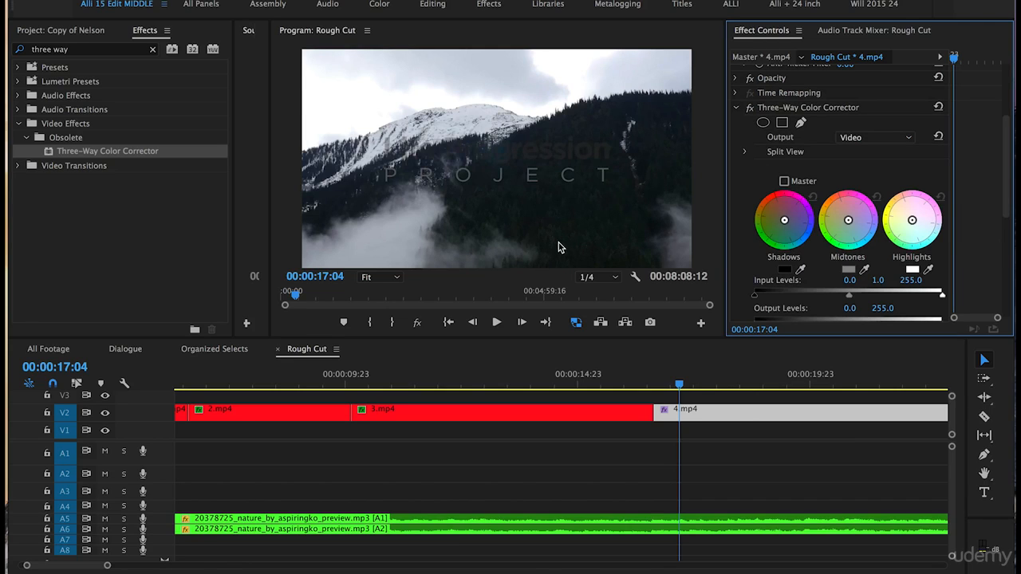
key(super+s)
Adjust the input levels of 4.mp4 to 1.2 for the midtones and 7.6 for the blacks
drag(851, 300, 854, 300)
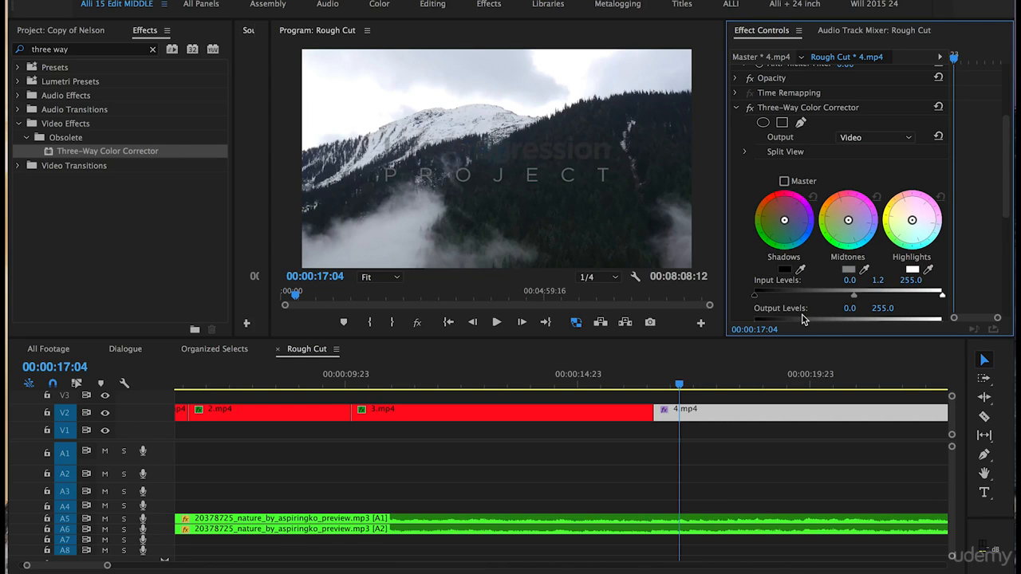
mouse_move(854, 297)
mouse_down()
mouse_move(862, 301)
mouse_move(855, 299)
mouse_up()
scroll(742, 223, down, 1)
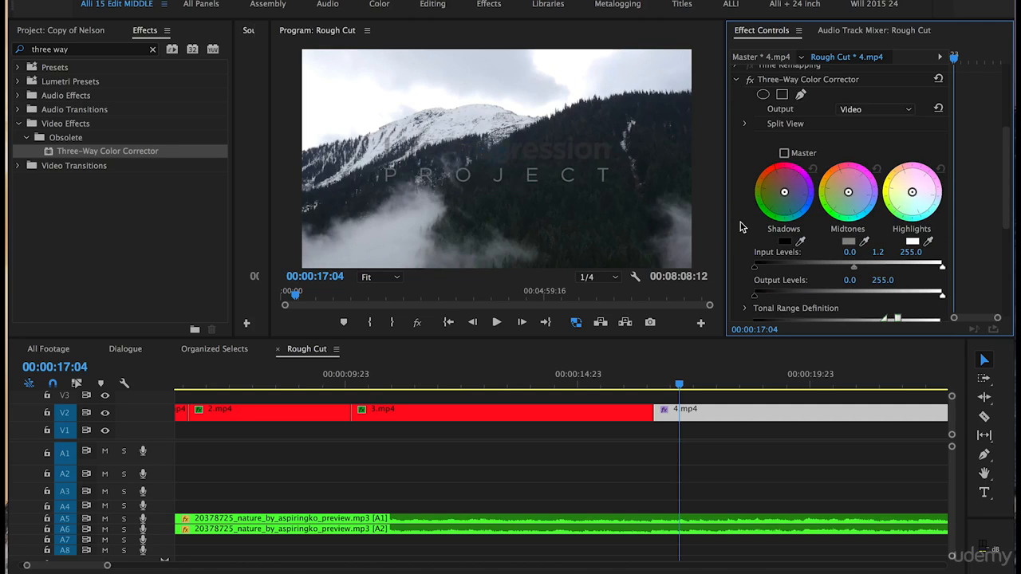
drag(754, 270, 759, 270)
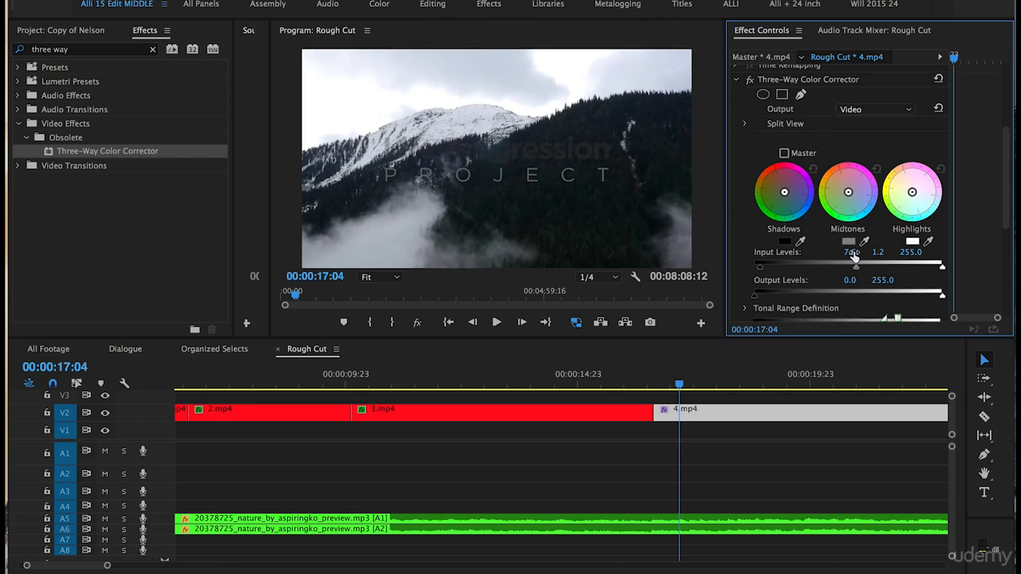
Compare 4.mp4 with and without the correction, and tint its midtones wheel slightly toward orange
click(752, 81)
click(752, 82)
drag(849, 194, 846, 191)
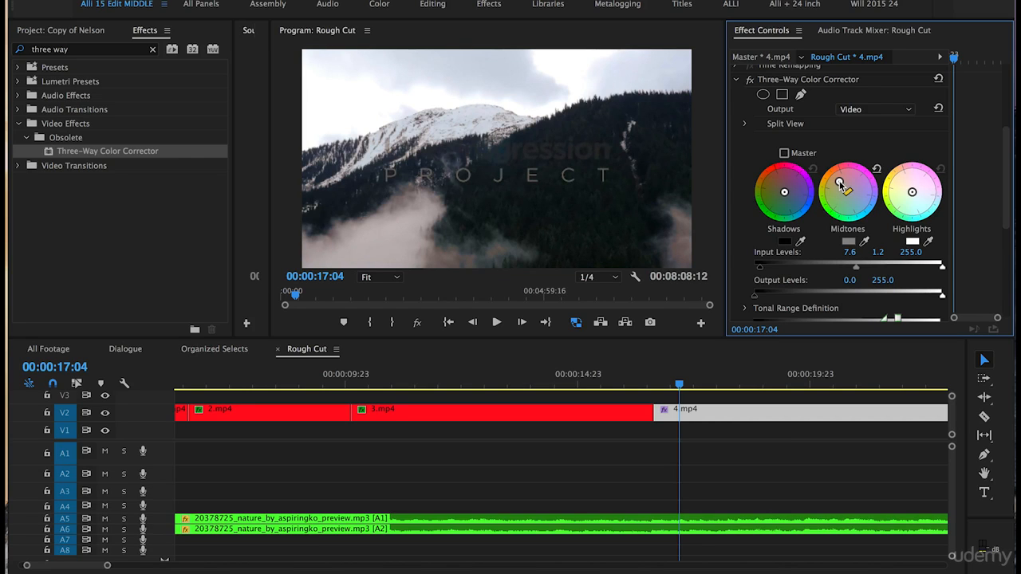
drag(839, 184, 831, 177)
drag(832, 179, 845, 191)
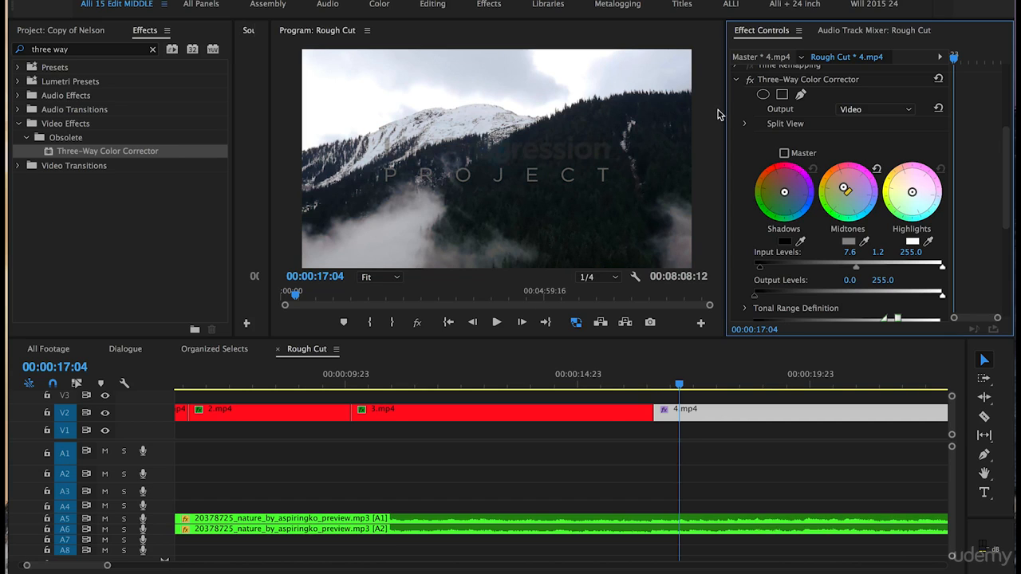
Copy the Three-Way Color Corrector from 4.mp4 and paste it onto 5.mp4, with the playhead at 00:00:24:01
click(779, 79)
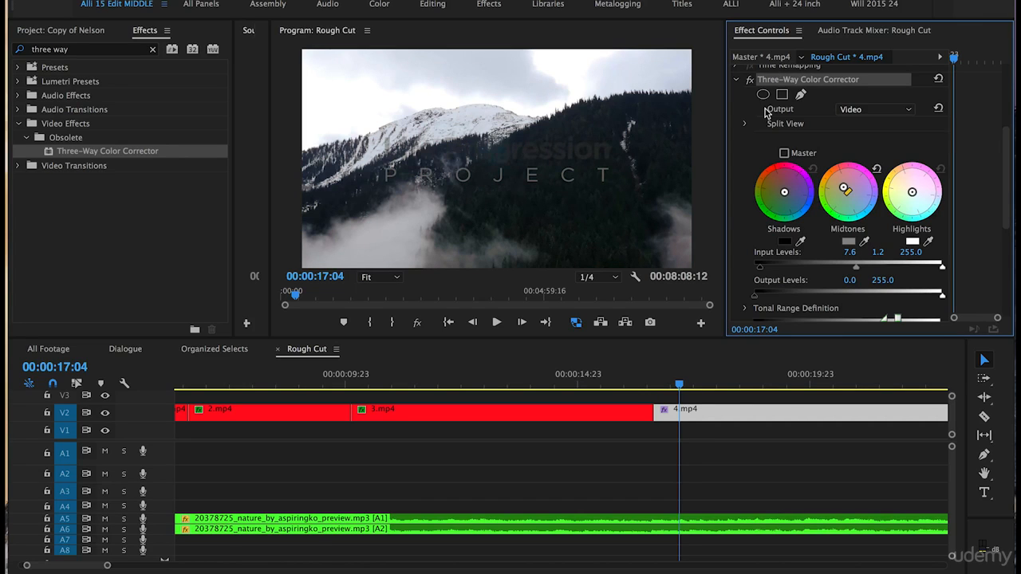
scroll(722, 387, down, 5)
click(705, 379)
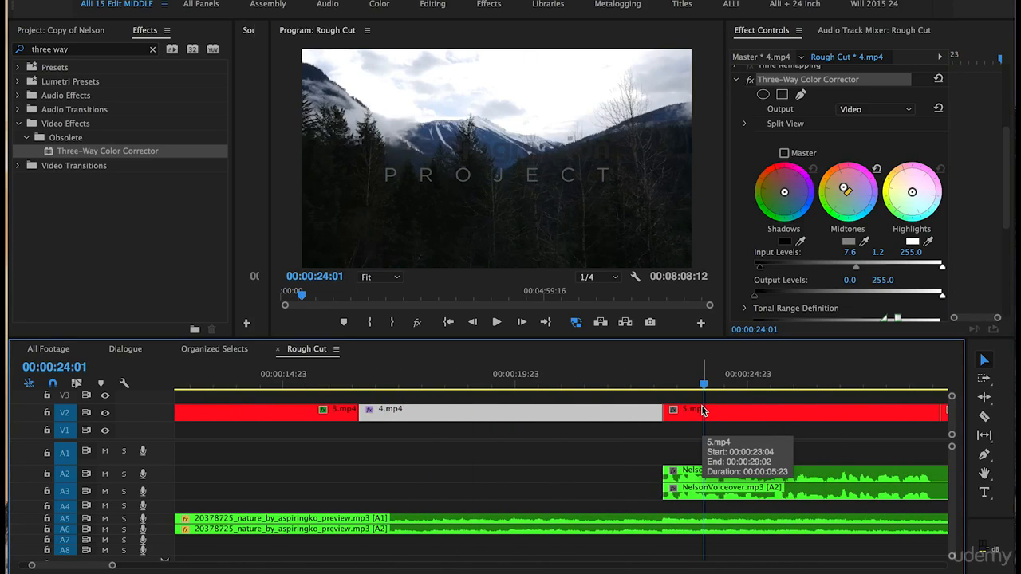
click(702, 410)
click(790, 276)
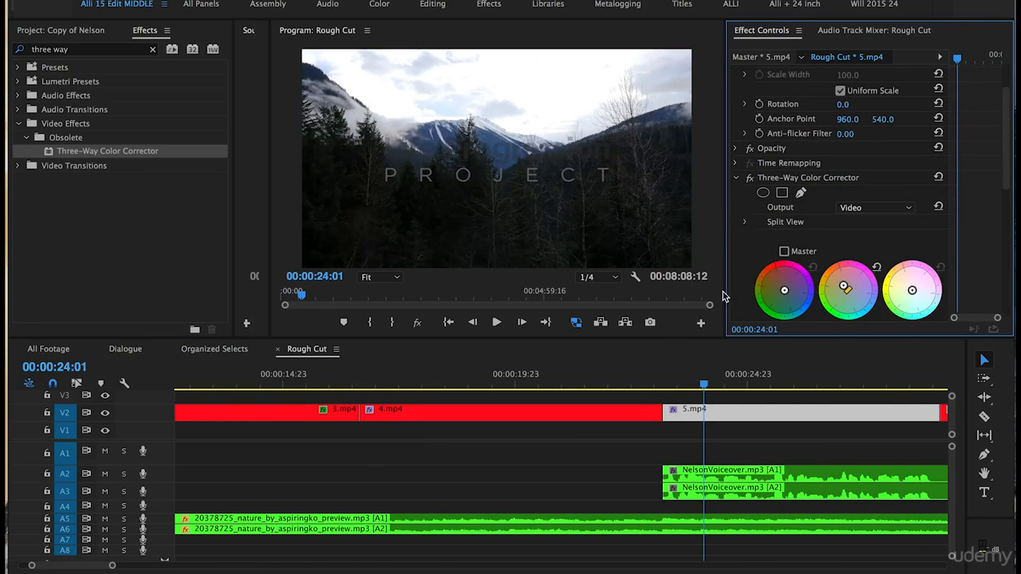
Park the playhead at 00:00:29:17 and paste the copied Three-Way Color Corrector onto 6.mp4
scroll(678, 383, down, 5)
click(653, 373)
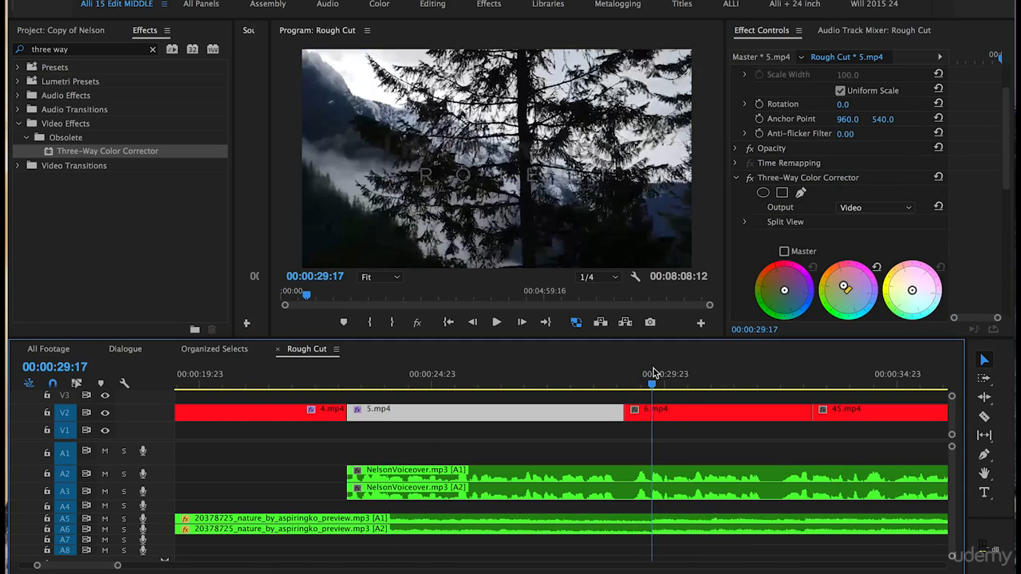
click(666, 412)
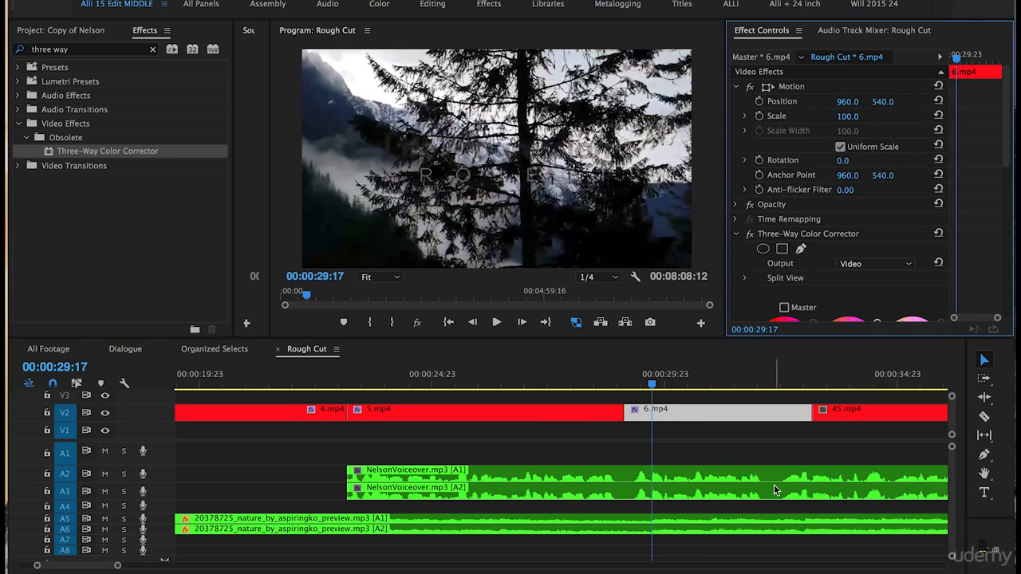
Park the playhead at 00:00:33:16 and paste the copied Three-Way Color Corrector onto 45.mp4
scroll(734, 471, down, 3)
click(690, 384)
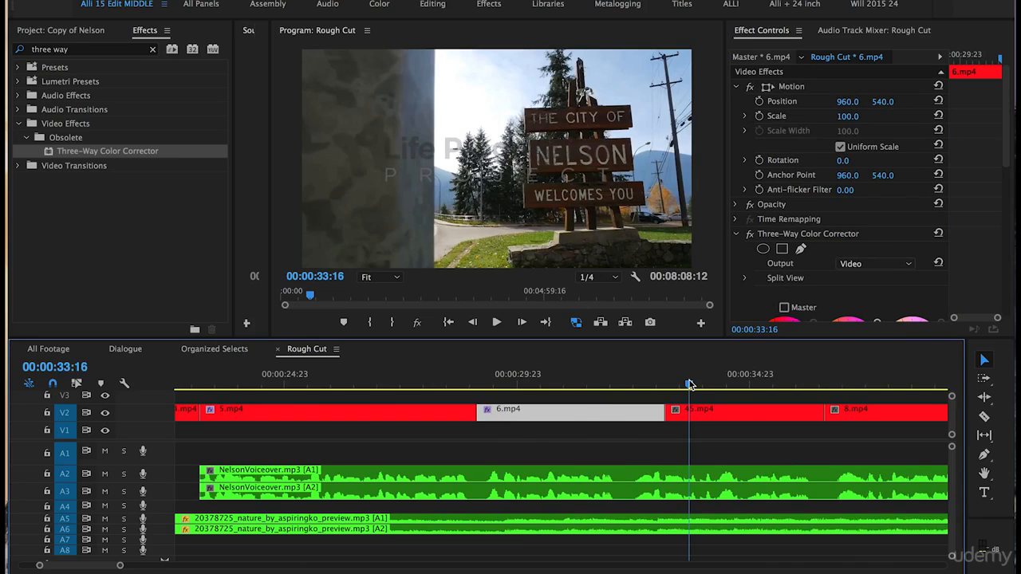
click(691, 418)
click(782, 281)
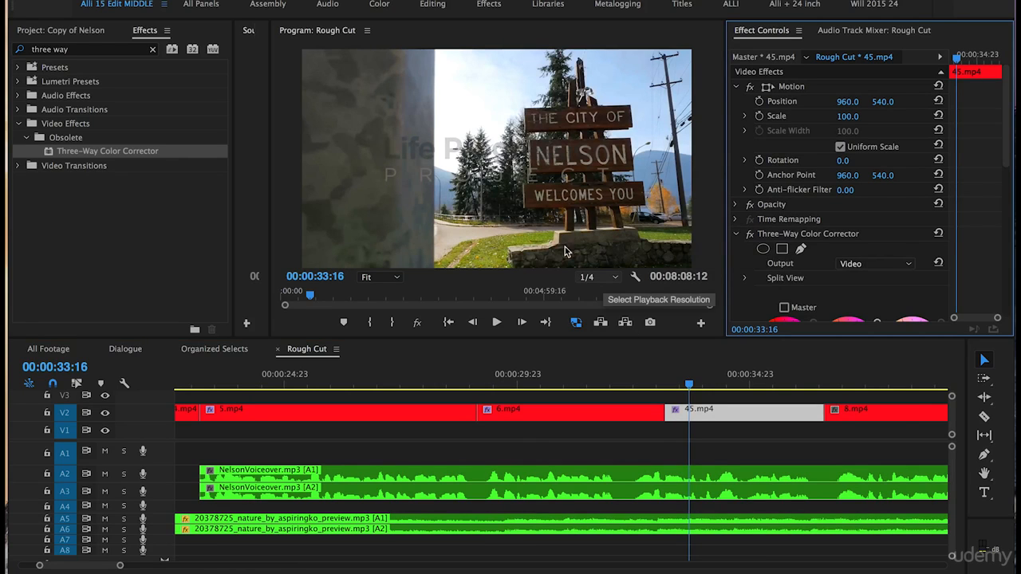
Paste the Three-Way Color Corrector onto 8.mp4 at 00:00:38:06, reset the effect to its defaults, and save the project
scroll(830, 426, down, 3)
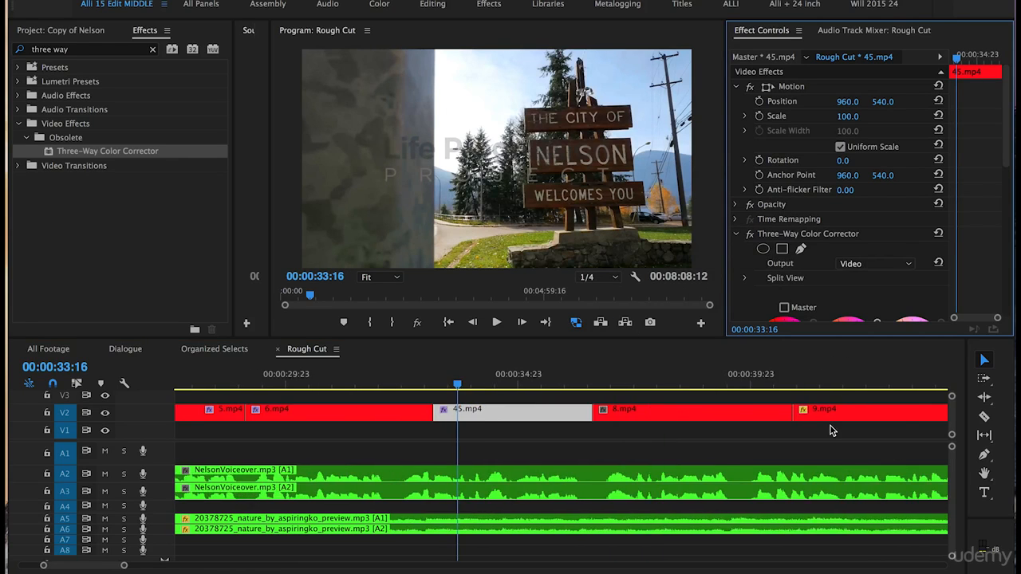
click(670, 376)
key(ctrl+v)
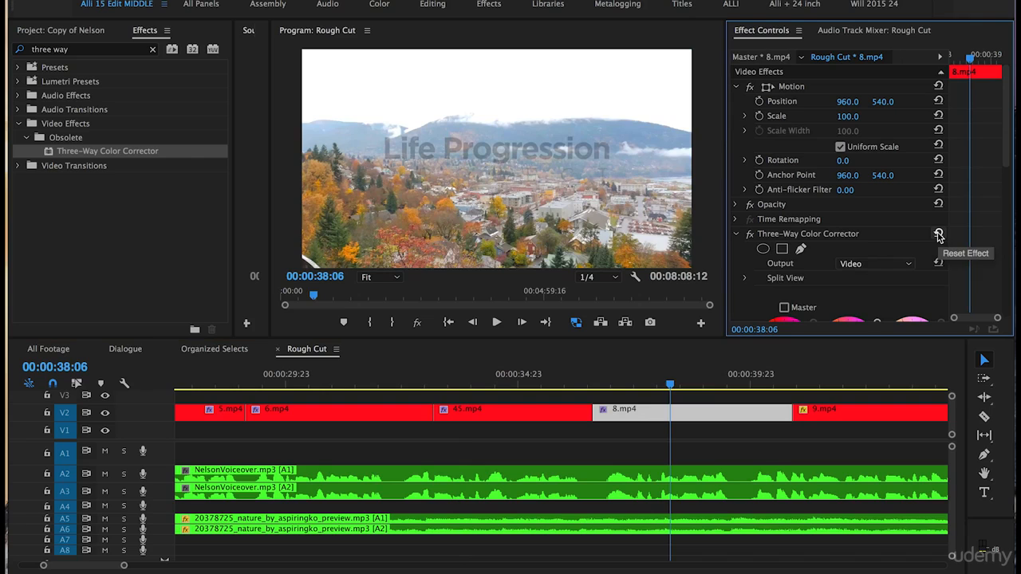
scroll(733, 298, down, 3)
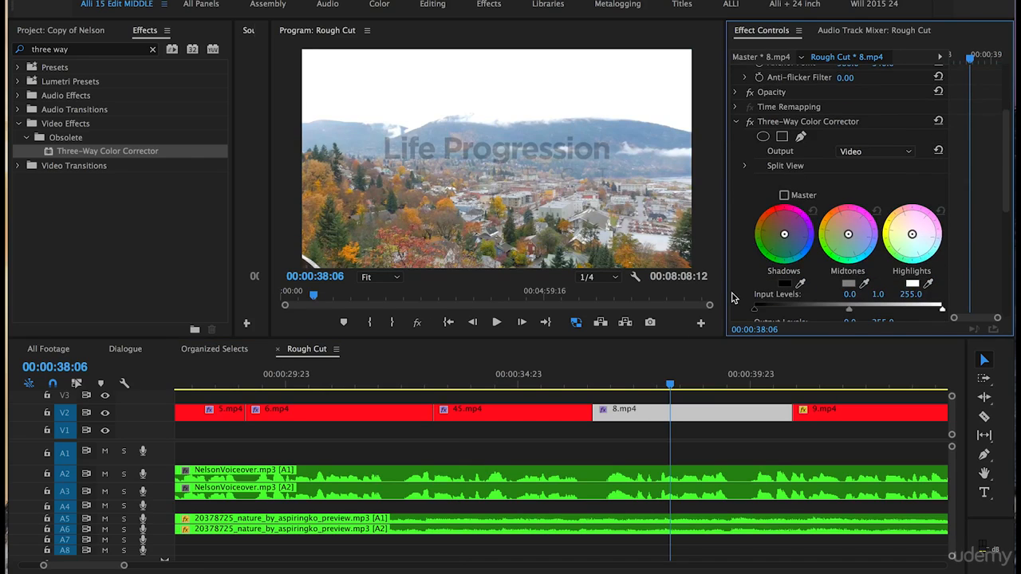
scroll(733, 298, down, 2)
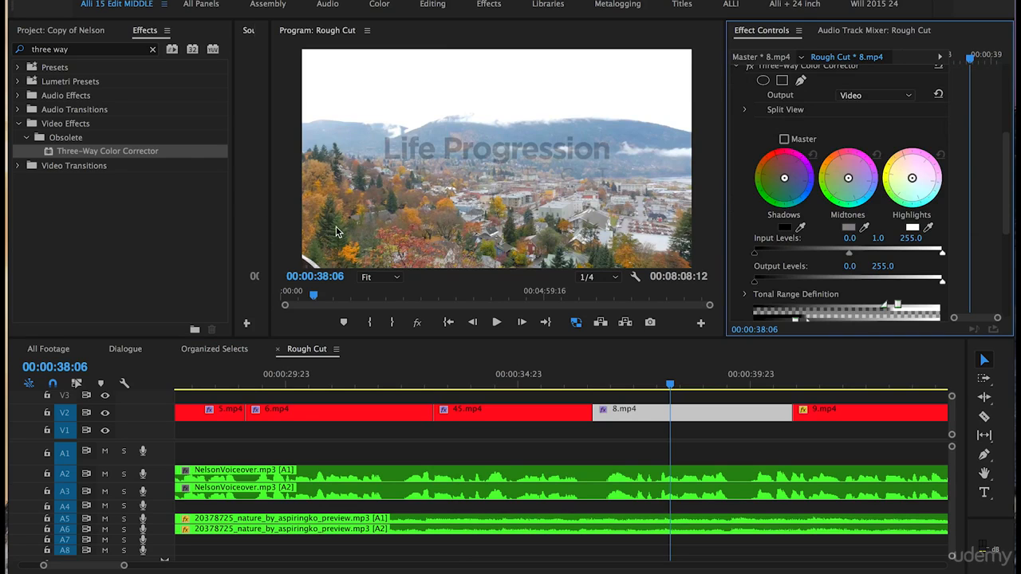
key(ctrl+s)
Set the input levels of 8.mp4 to 21.9 for blacks and 0.8 for midtones, and its white output level to 247.4
drag(755, 255, 771, 260)
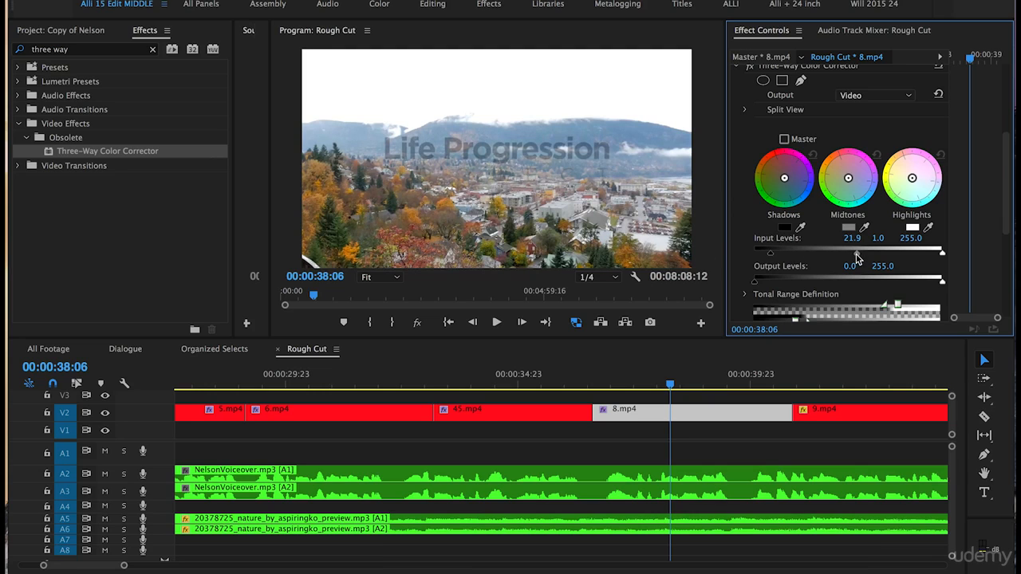
drag(856, 255, 851, 254)
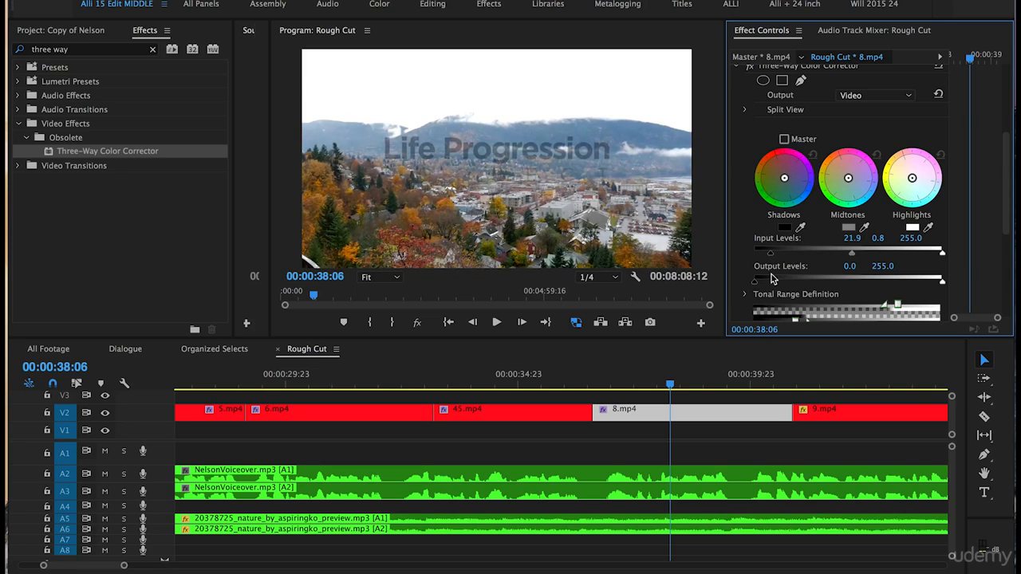
drag(942, 284, 938, 284)
Compare 8.mp4 with and without the correction, and set its master saturation to 120
scroll(742, 145, up, 1)
scroll(742, 145, up, 1)
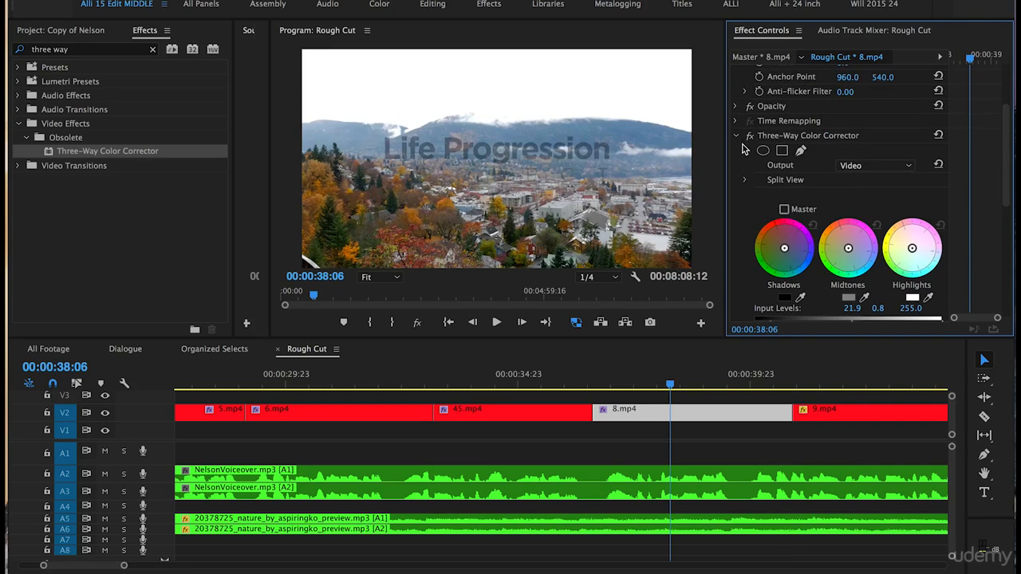
click(750, 137)
scroll(746, 228, down, 1)
scroll(756, 274, down, 5)
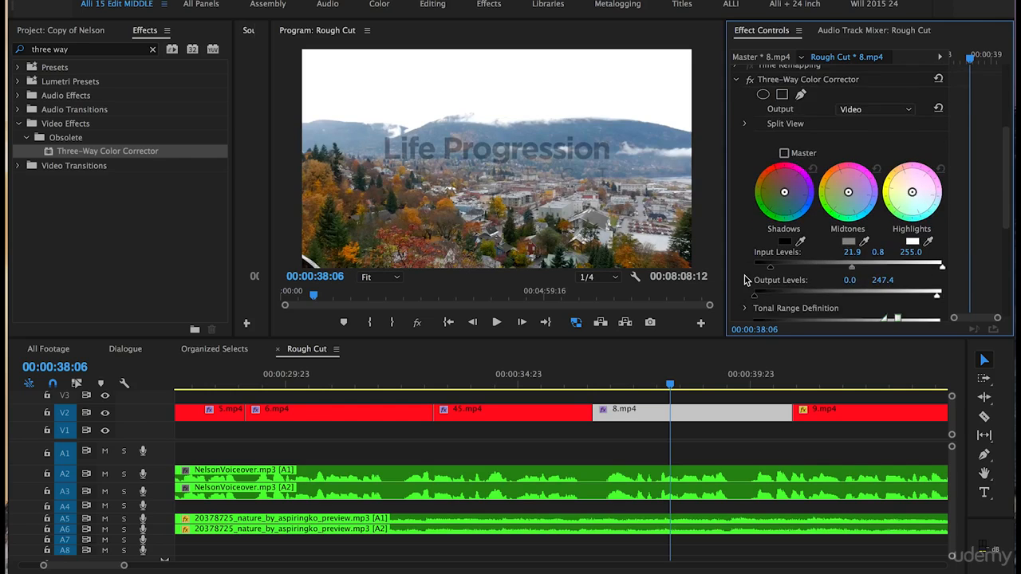
click(851, 271)
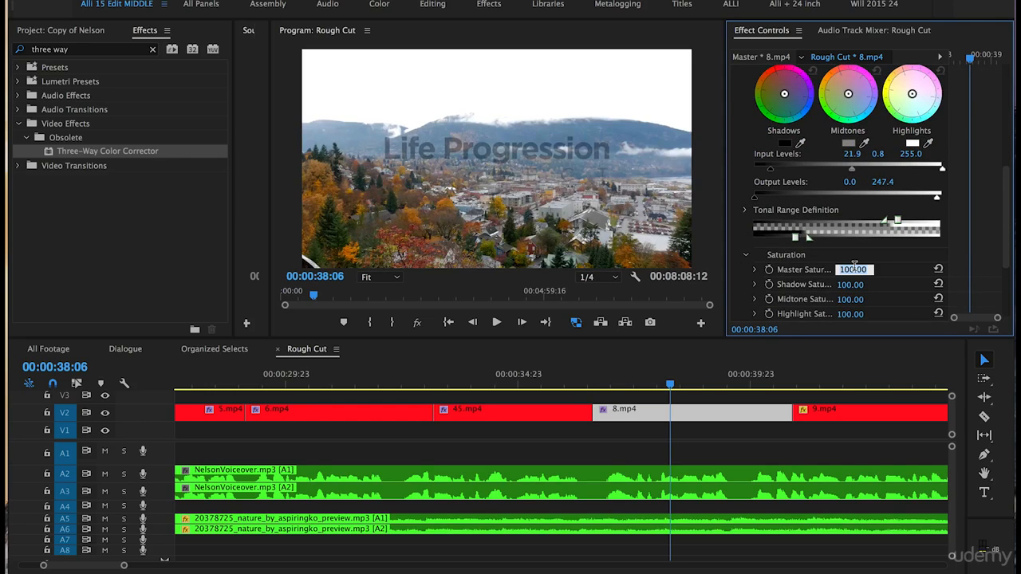
text(120)
key(Return)
Tint the midtones wheel of 8.mp4 slightly toward orange and toggle the effect to compare the picture
scroll(739, 139, up, 2)
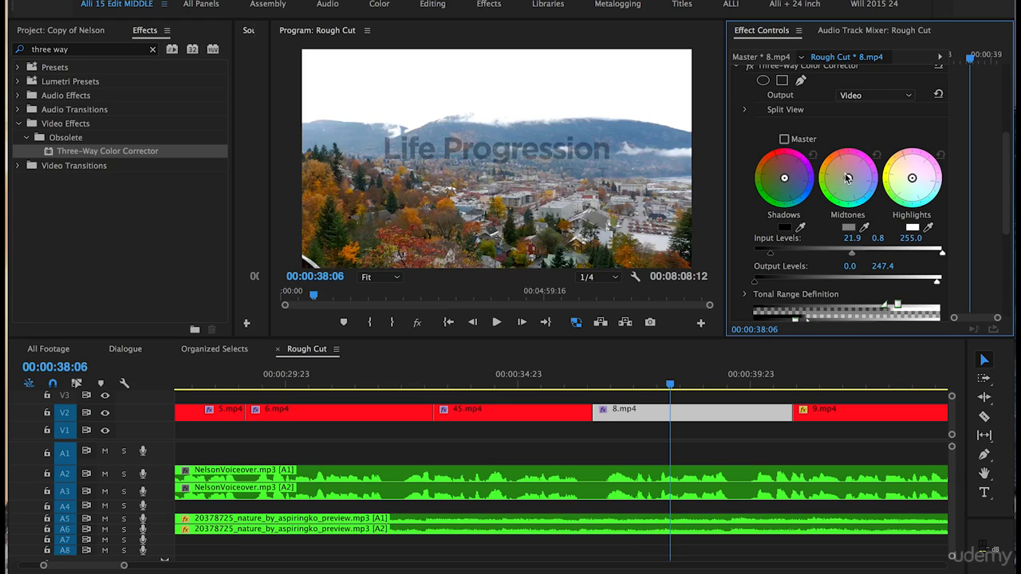
drag(848, 178, 845, 173)
scroll(749, 144, up, 2)
click(750, 122)
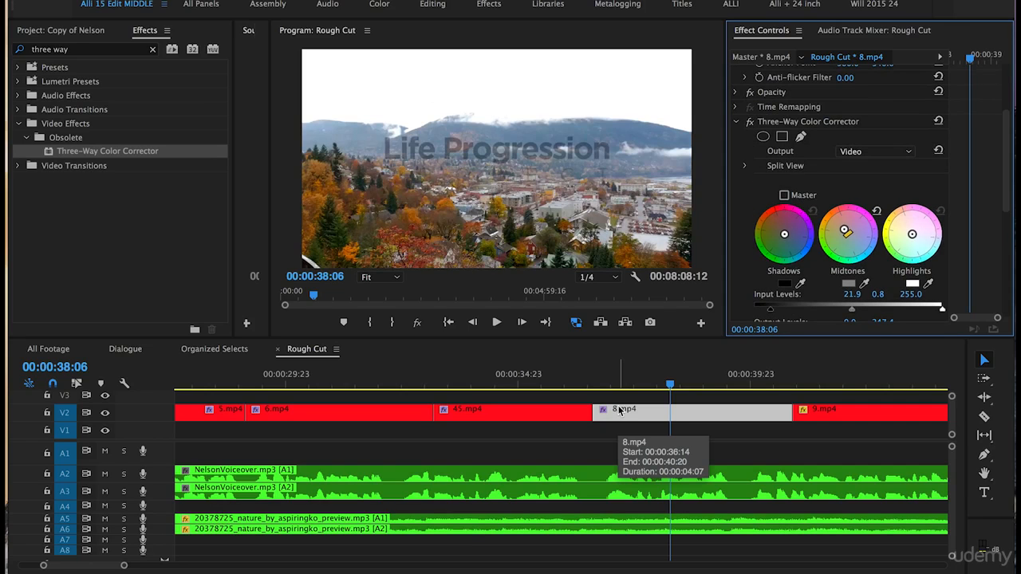
Copy the Three-Way Color Corrector from 8.mp4 onto 9.mp4 at 00:00:41:19 and reset the pasted effect to its defaults
click(775, 123)
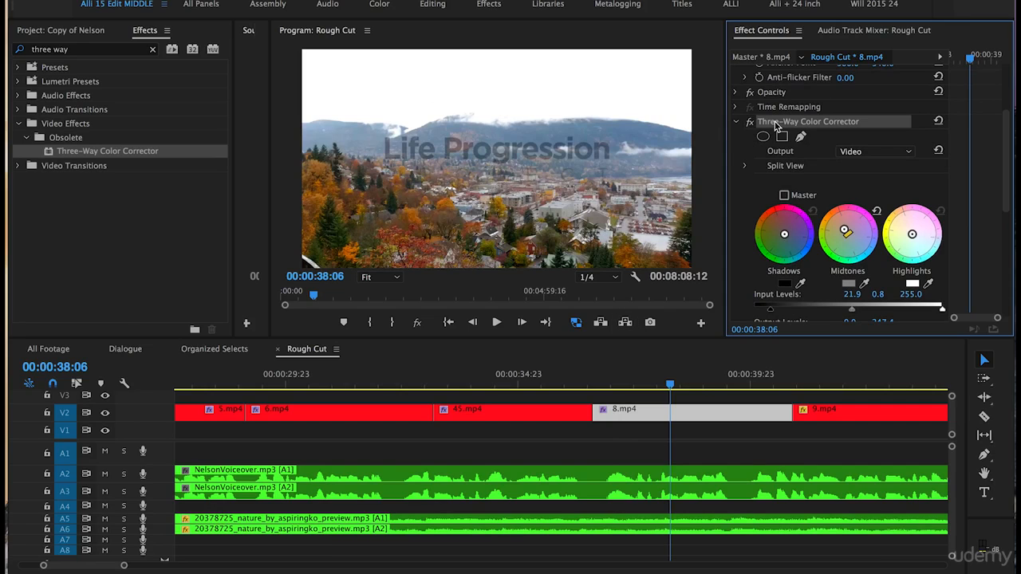
click(835, 376)
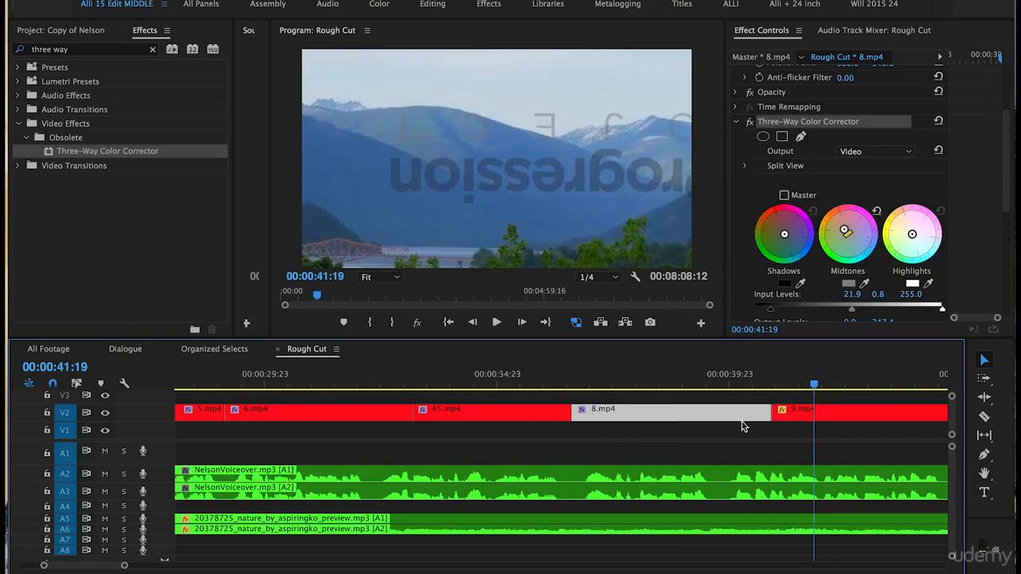
scroll(742, 427, down, 5)
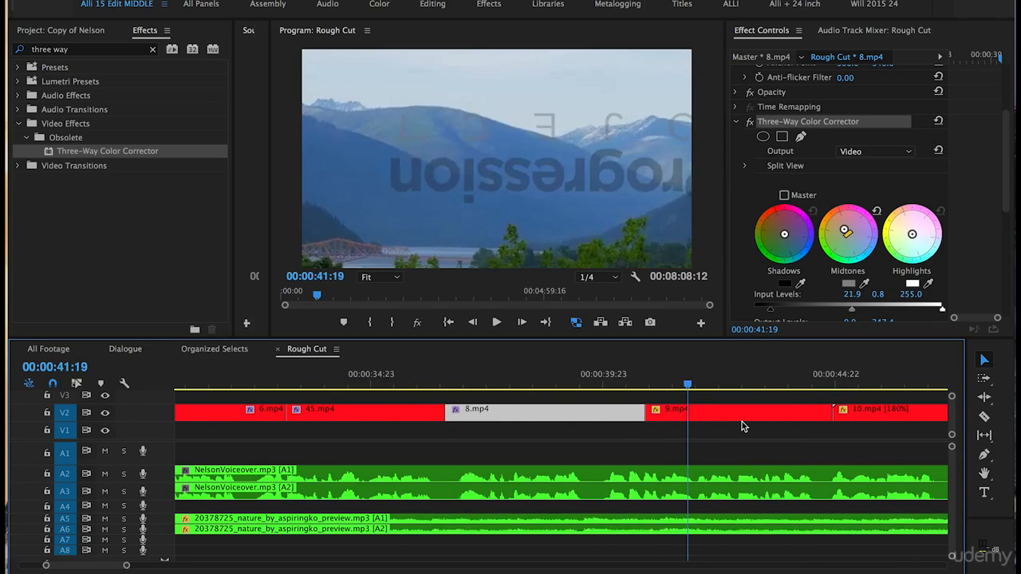
click(644, 415)
click(810, 297)
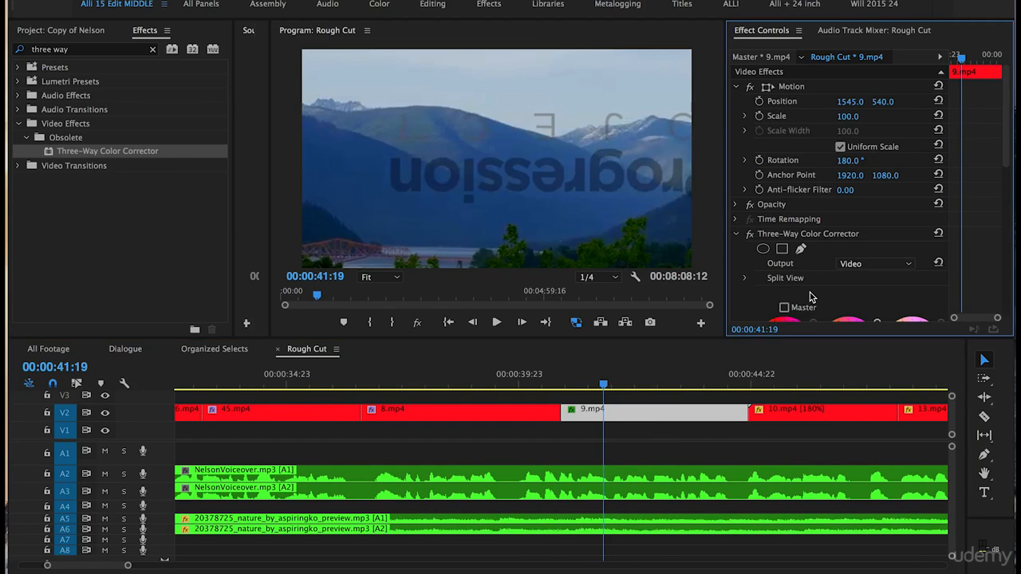
scroll(746, 311, down, 5)
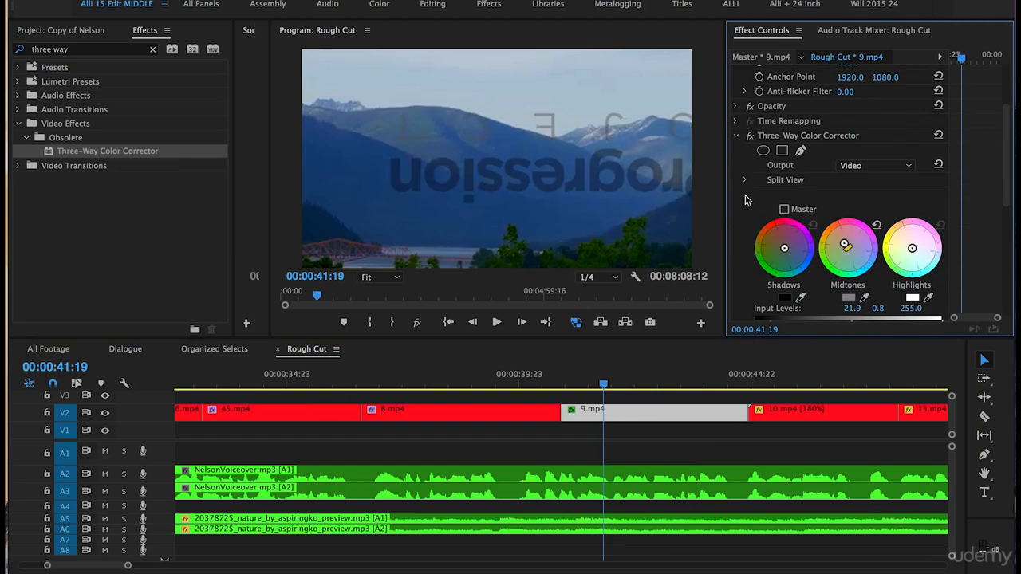
scroll(746, 199, up, 2)
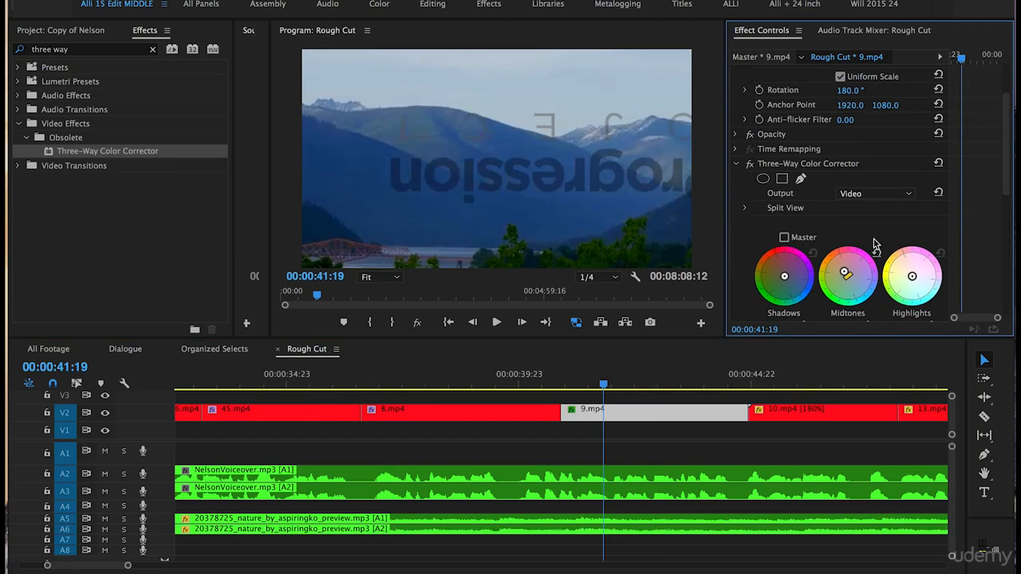
click(939, 164)
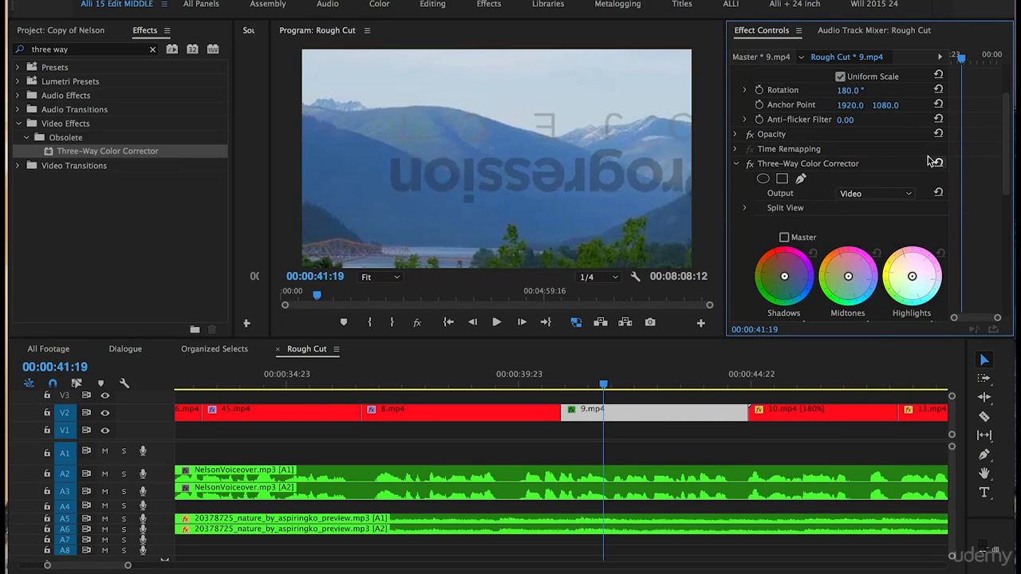
Set the master saturation of 9.mp4 to 120
scroll(738, 230, down, 8)
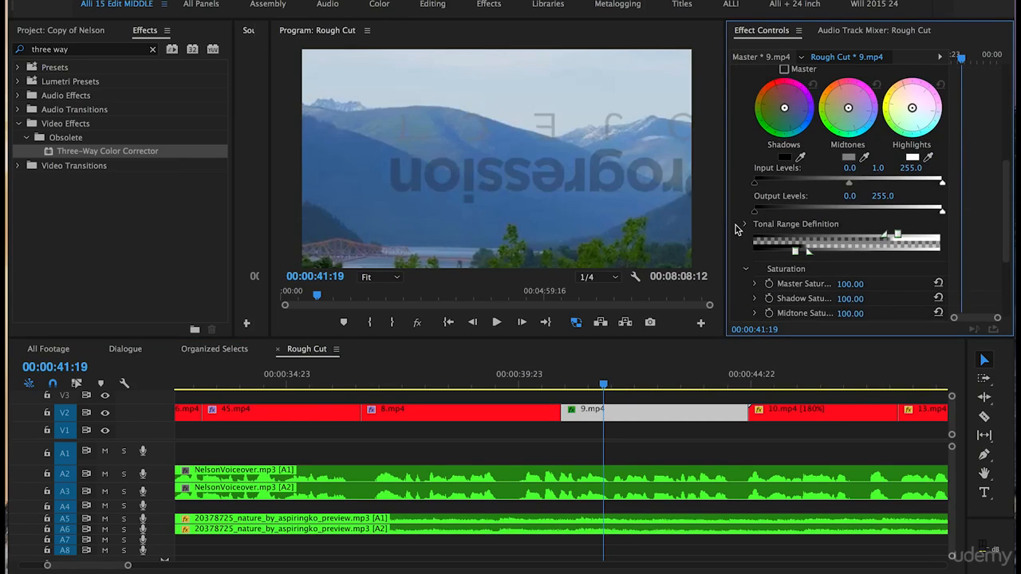
click(852, 283)
text(115)
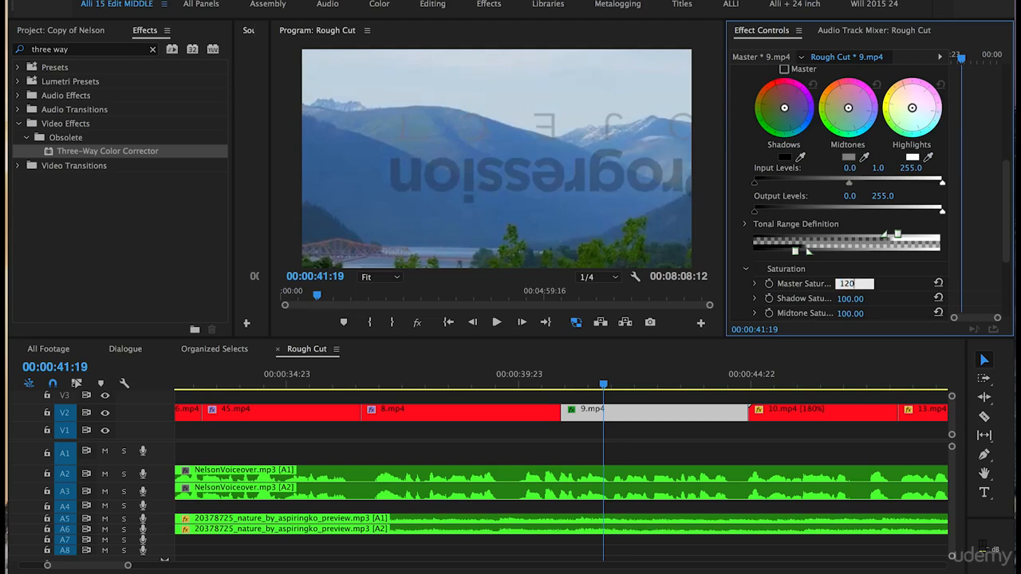
key(Return)
Tint the midtones wheel of 9.mp4 slightly toward orange and toggle the effect to compare the picture
scroll(747, 151, up, 5)
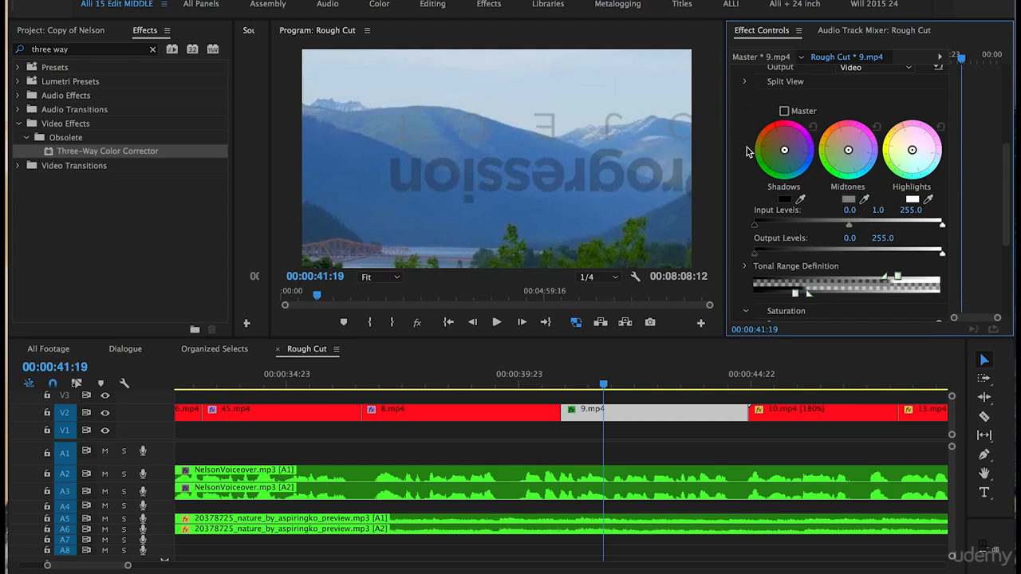
click(848, 151)
drag(848, 151, 847, 148)
scroll(750, 142, up, 3)
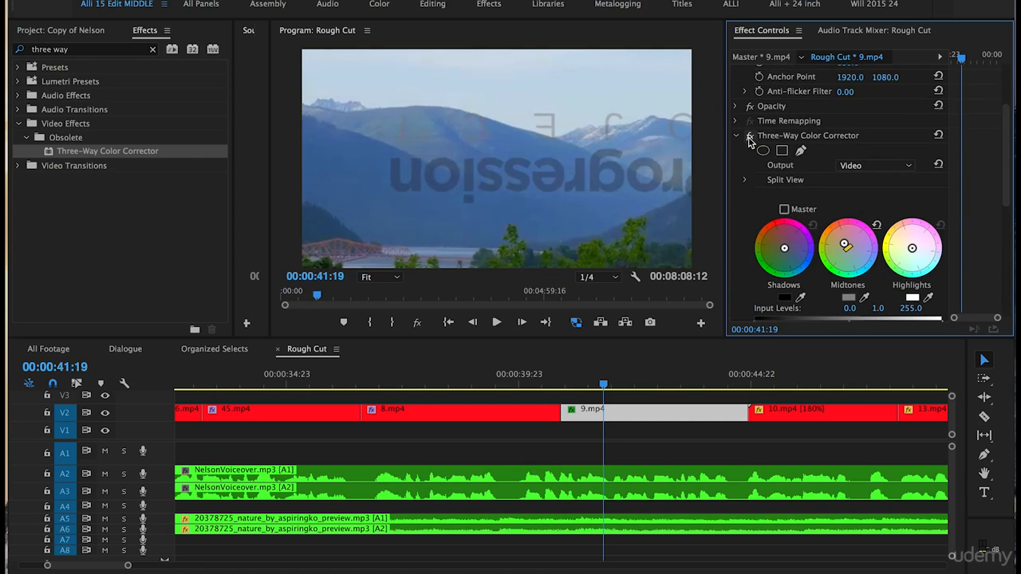
click(750, 138)
click(779, 137)
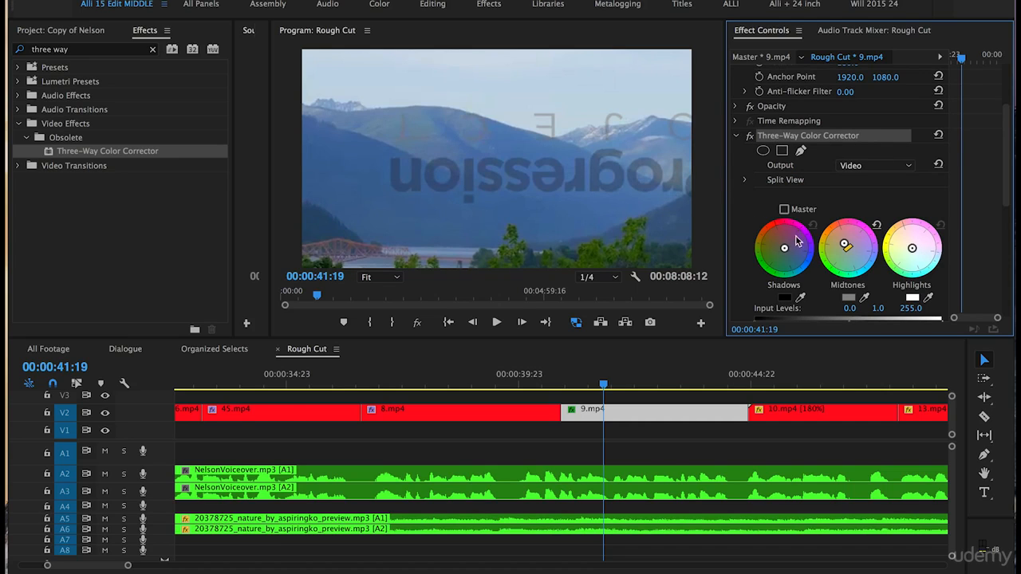
scroll(764, 399, right, 2)
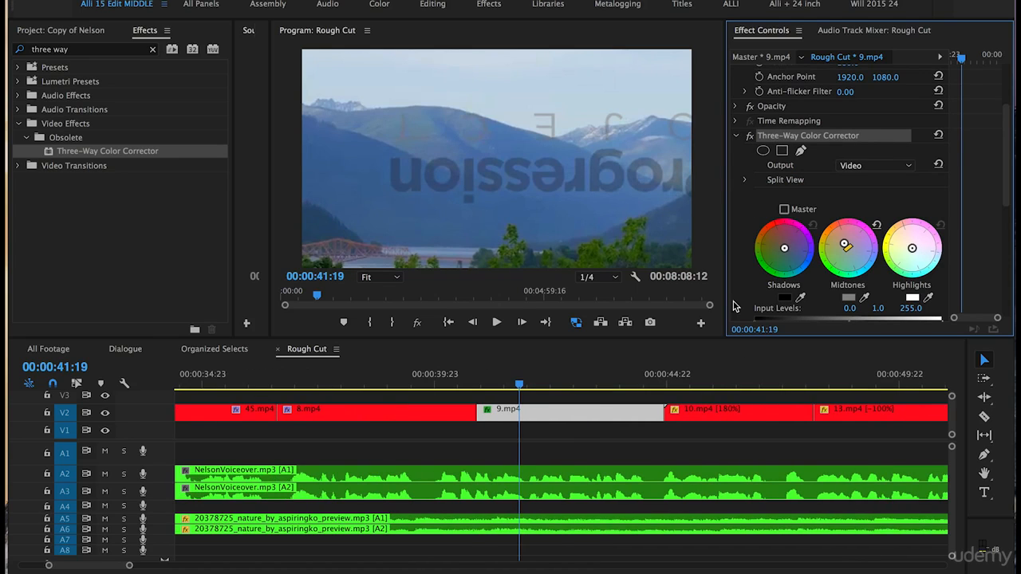
click(708, 381)
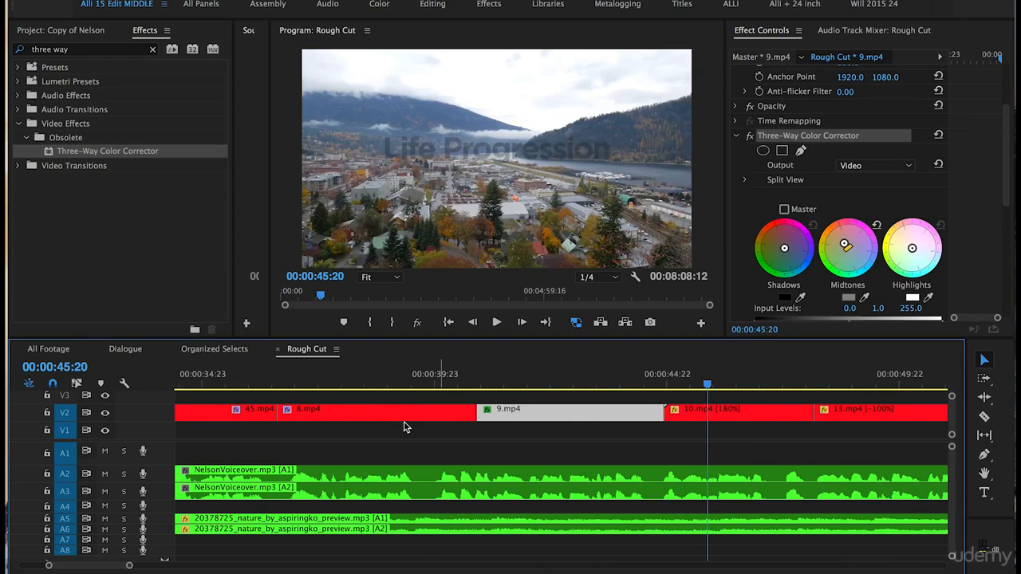
Copy the Three-Way Color Corrector from 8.mp4 and paste it onto 10.mp4 at 00:00:45:19
click(378, 369)
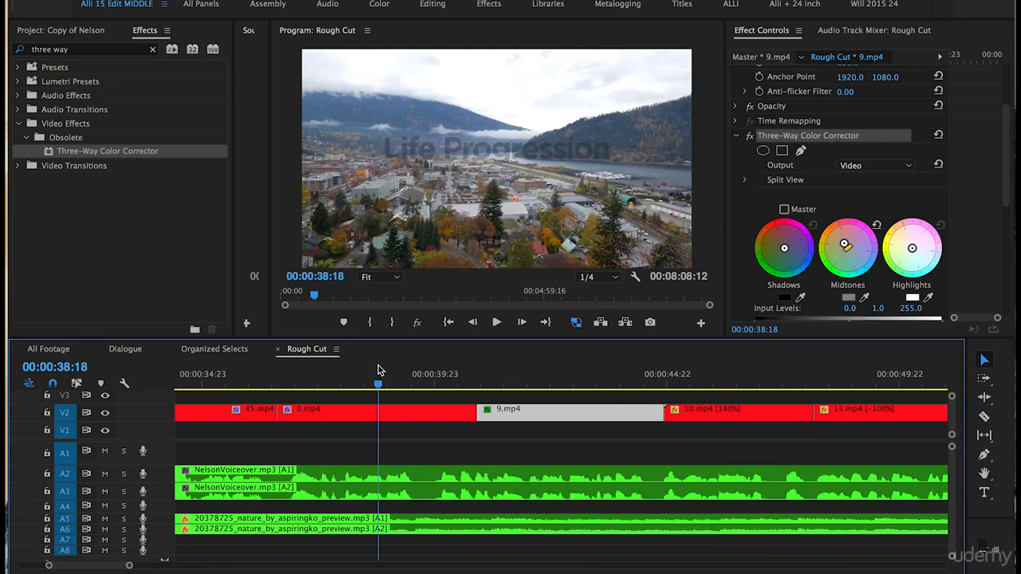
click(379, 411)
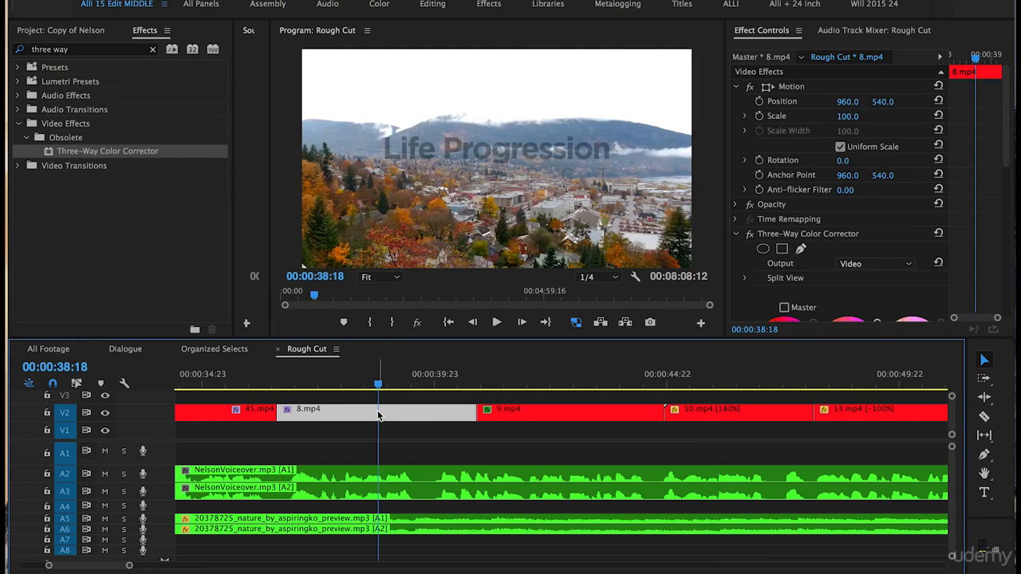
click(778, 235)
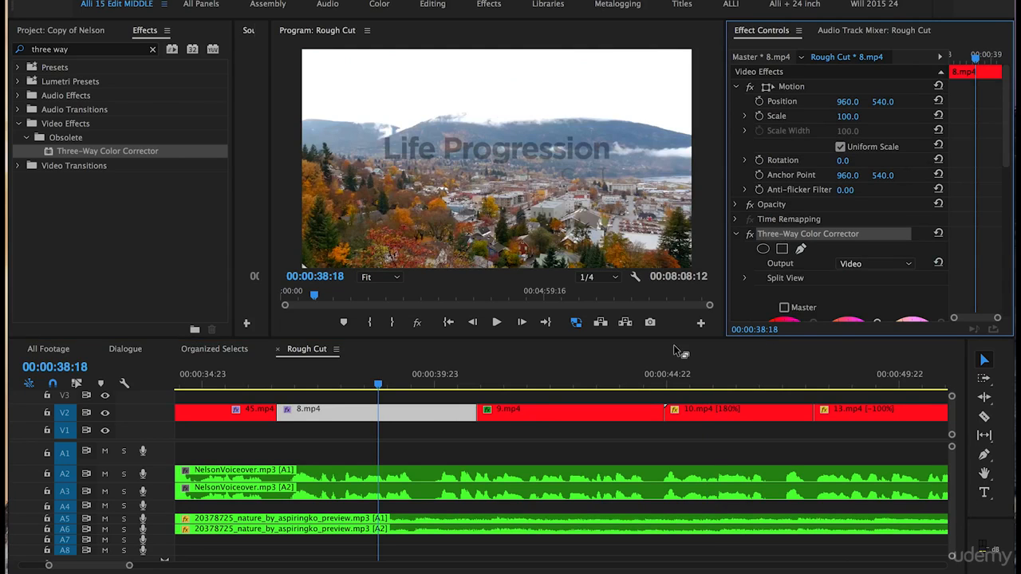
click(705, 372)
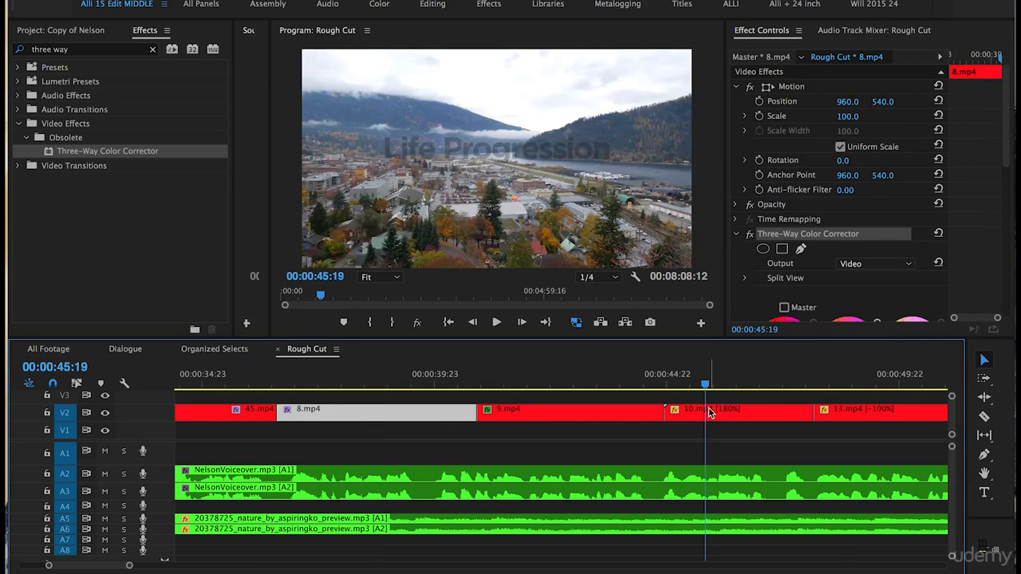
click(710, 412)
click(826, 280)
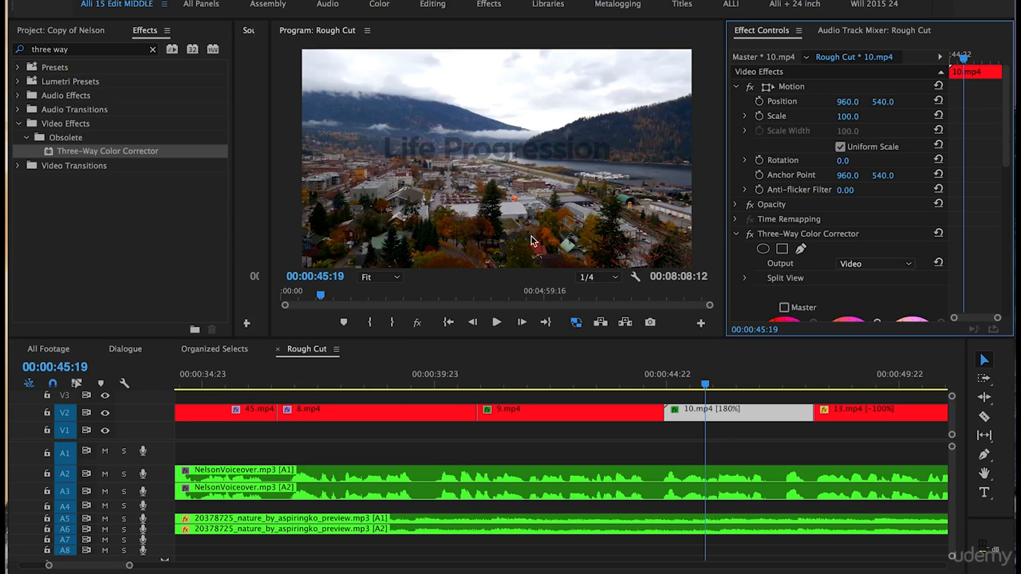
Set the input levels of 10.mp4 to 0.0 for blacks and 1.0 for midtones, and its white output level to 255.0
scroll(756, 308, down, 5)
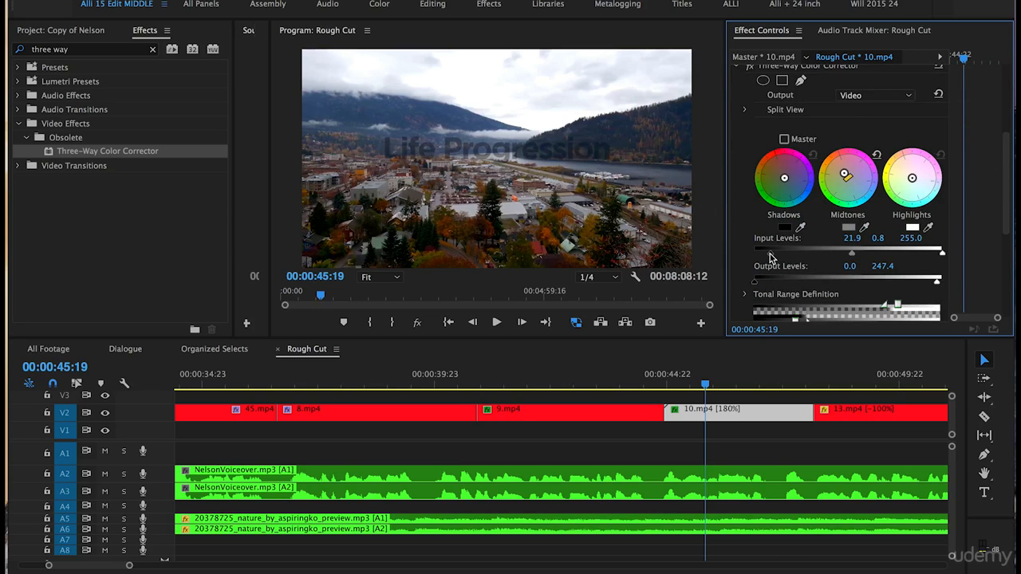
drag(770, 257, 752, 257)
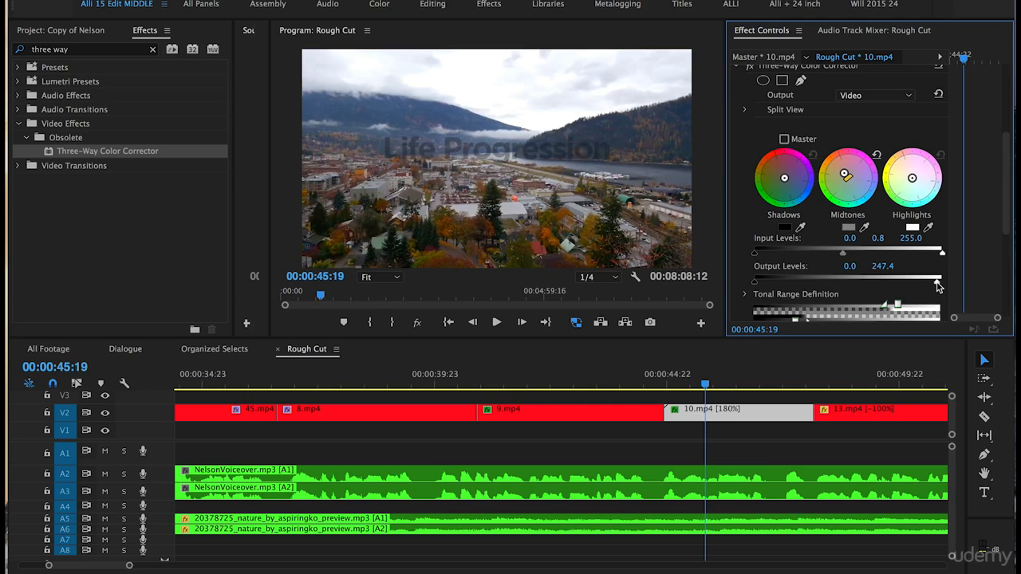
drag(938, 286, 945, 284)
drag(846, 255, 855, 254)
Copy the Three-Way Color Corrector from 10.mp4 onto 13.mp4, view the clip at 00:00:50:09, and save the project
scroll(737, 223, up, 4)
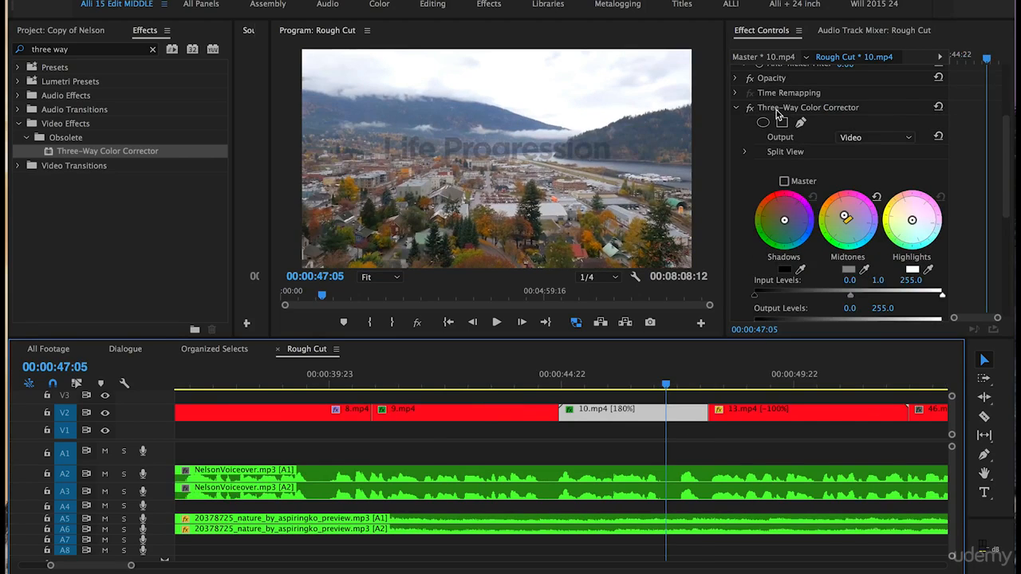
click(778, 111)
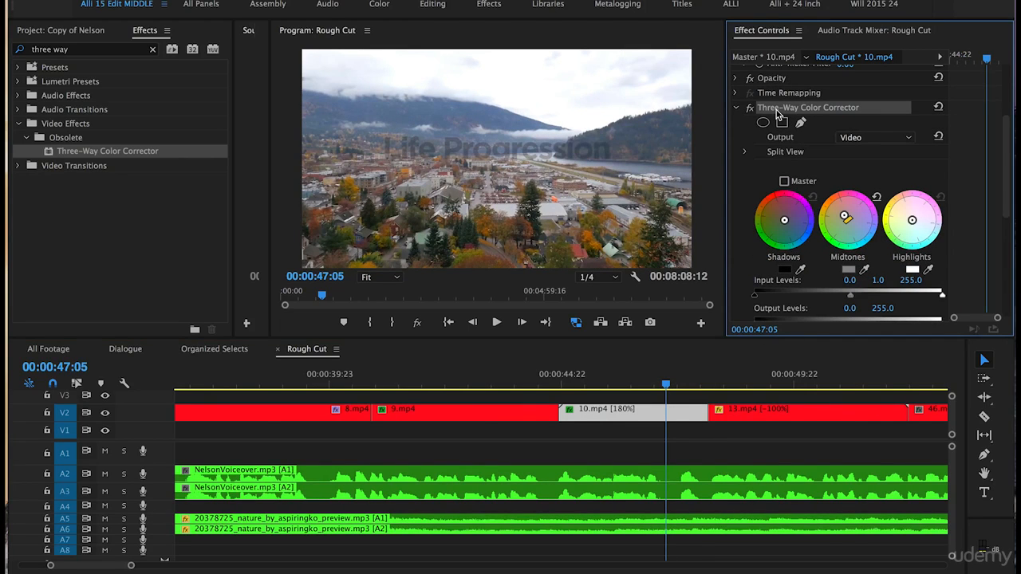
click(751, 379)
click(762, 412)
click(770, 272)
scroll(662, 431, down, 3)
click(666, 375)
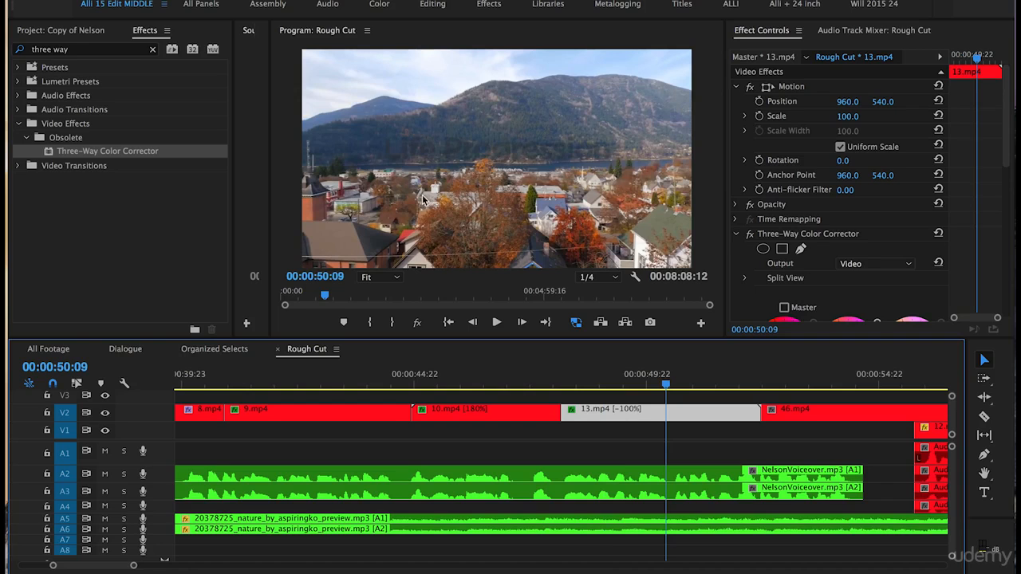
key(super+s)
Paste the copied Three-Way Color Corrector onto 46.mp4 at 00:00:54:21
scroll(726, 375, down, 4)
click(768, 381)
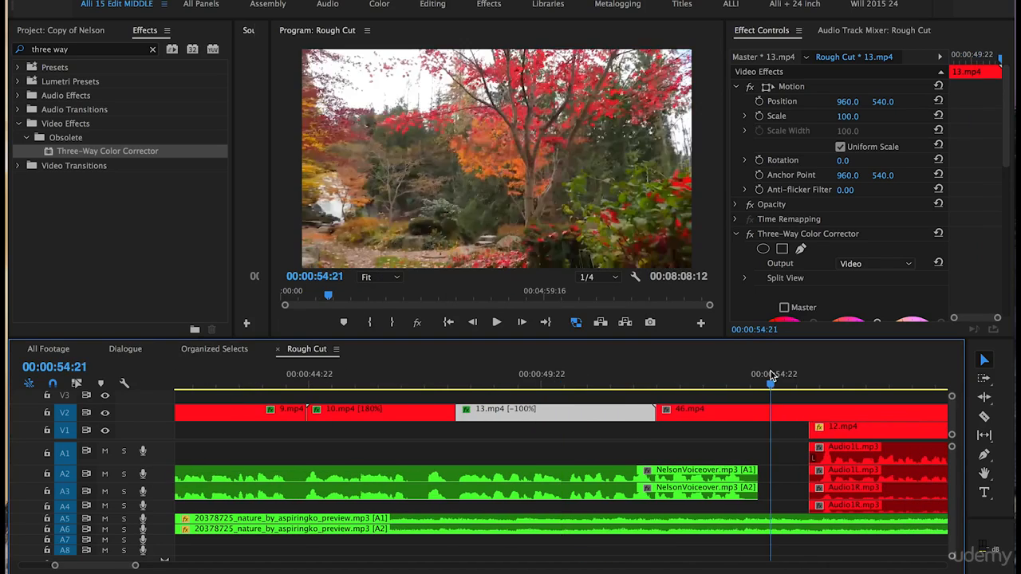
scroll(674, 445, down, 3)
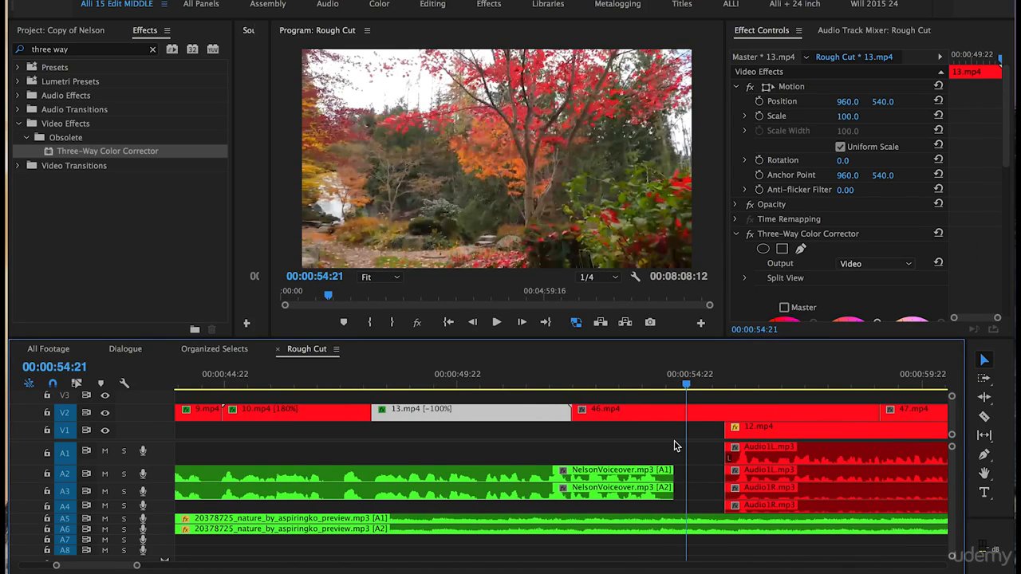
click(702, 412)
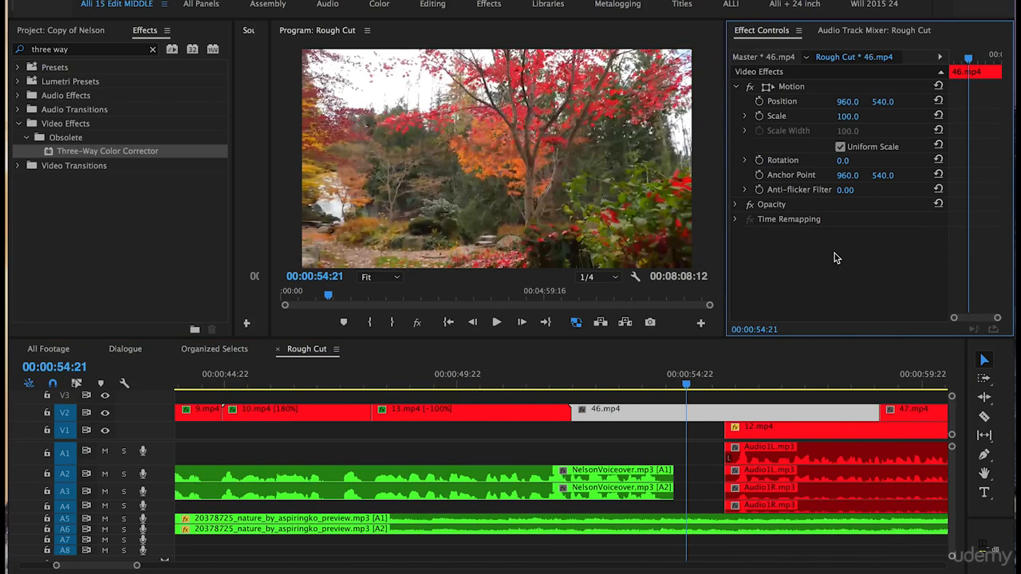
key(super+v)
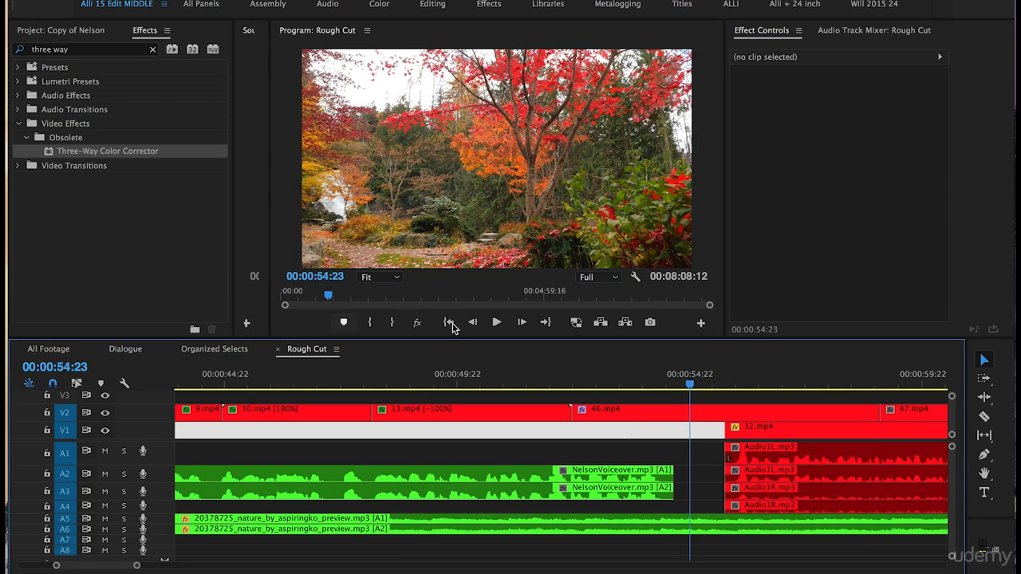
Set the playback resolution of the Rough Cut program view to 1/4
click(597, 279)
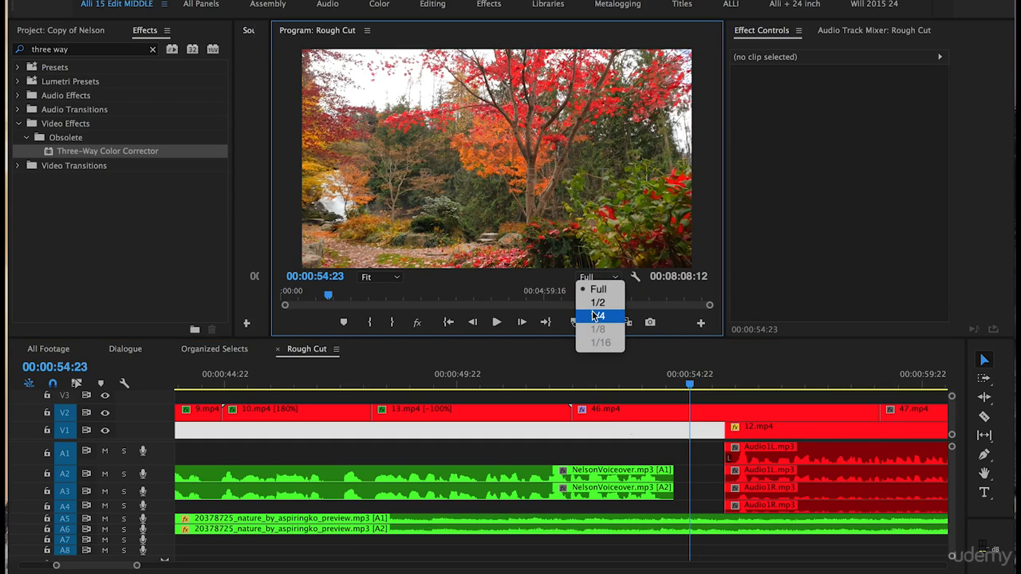
click(597, 316)
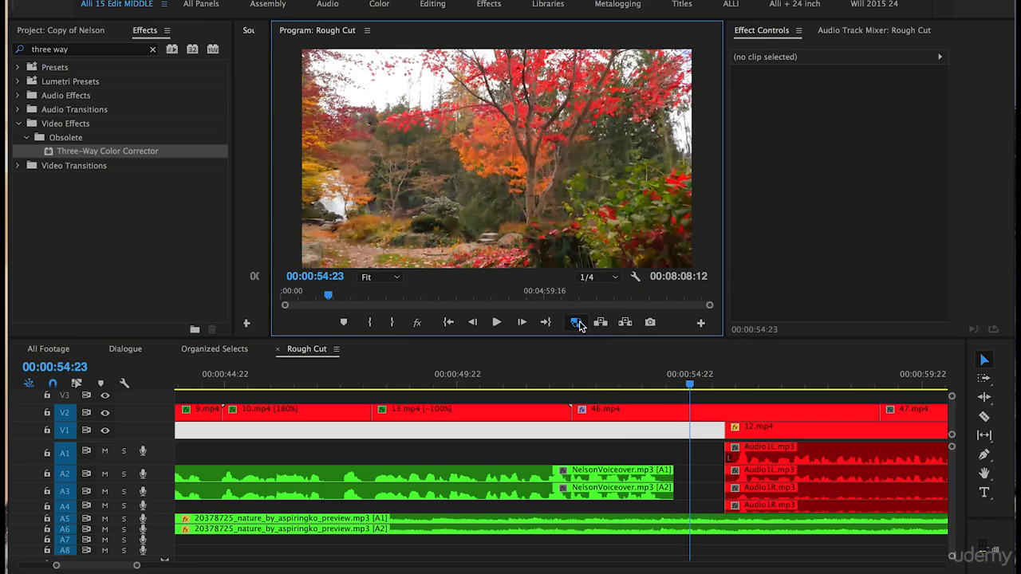
click(648, 452)
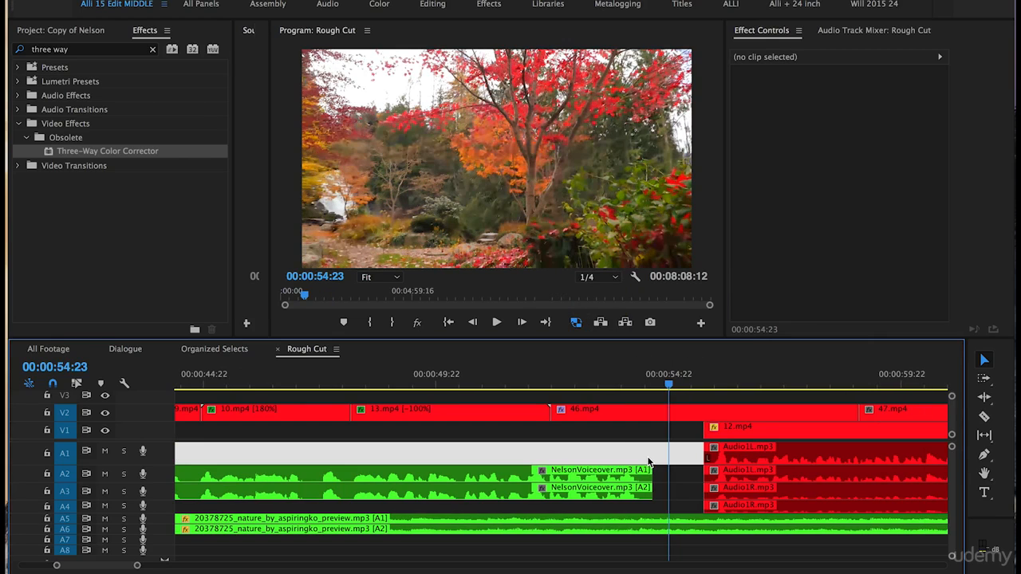
Paste the copied Three-Way Color Corrector onto 47.mp4 at 00:00:59:19
scroll(630, 445, right, 3)
scroll(626, 440, right, 2)
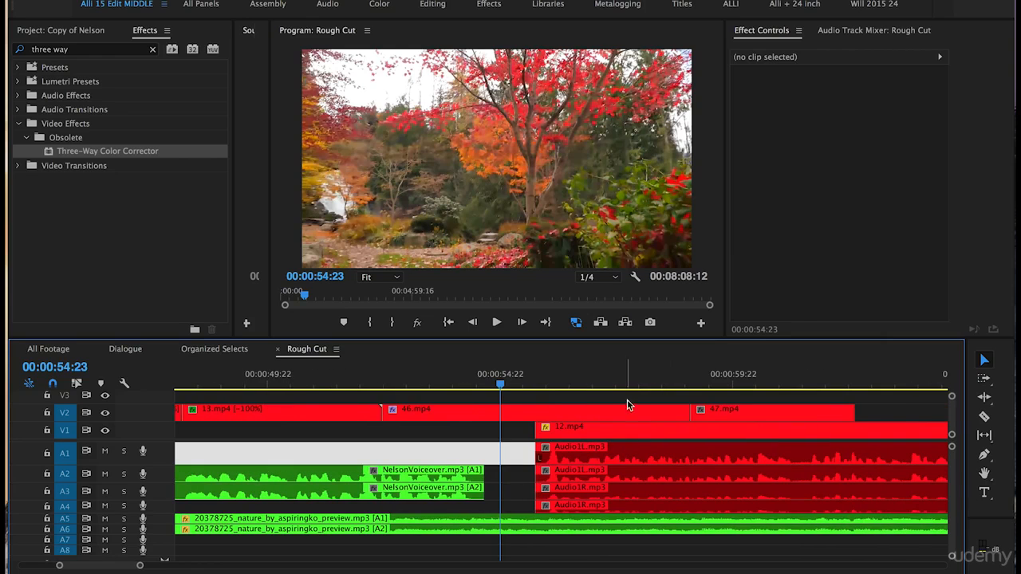
click(726, 385)
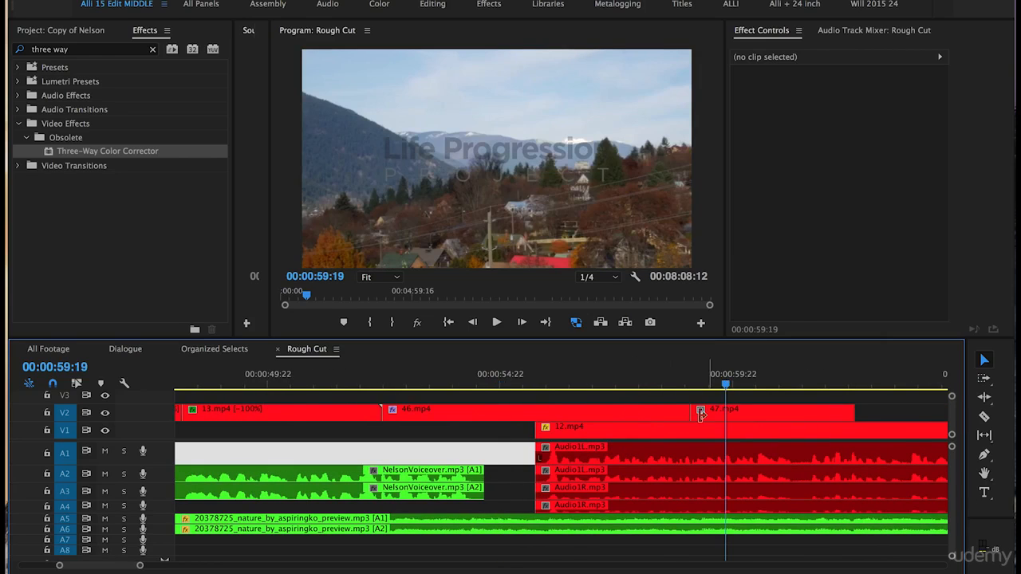
scroll(702, 411, right, 2)
click(672, 408)
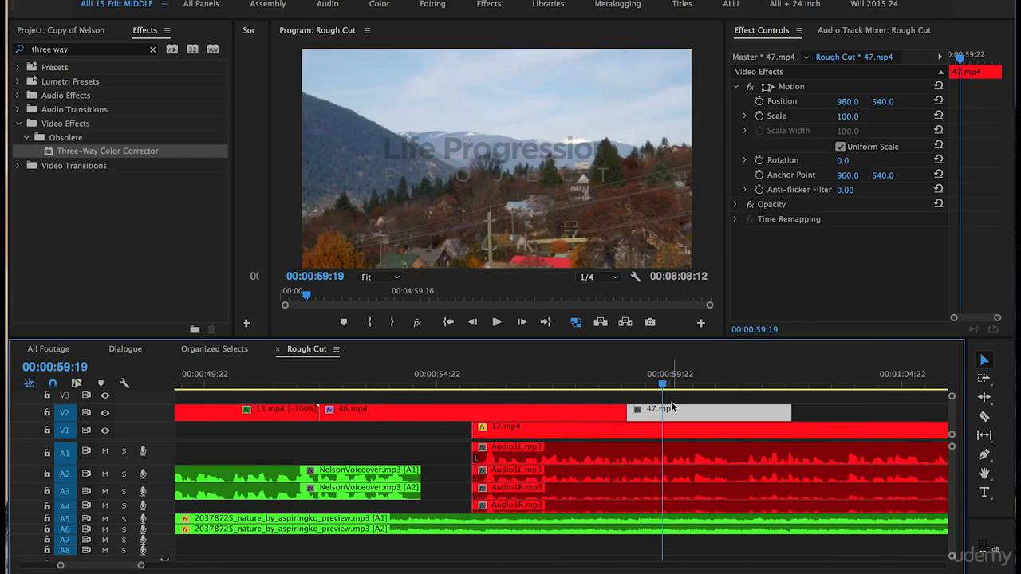
click(794, 250)
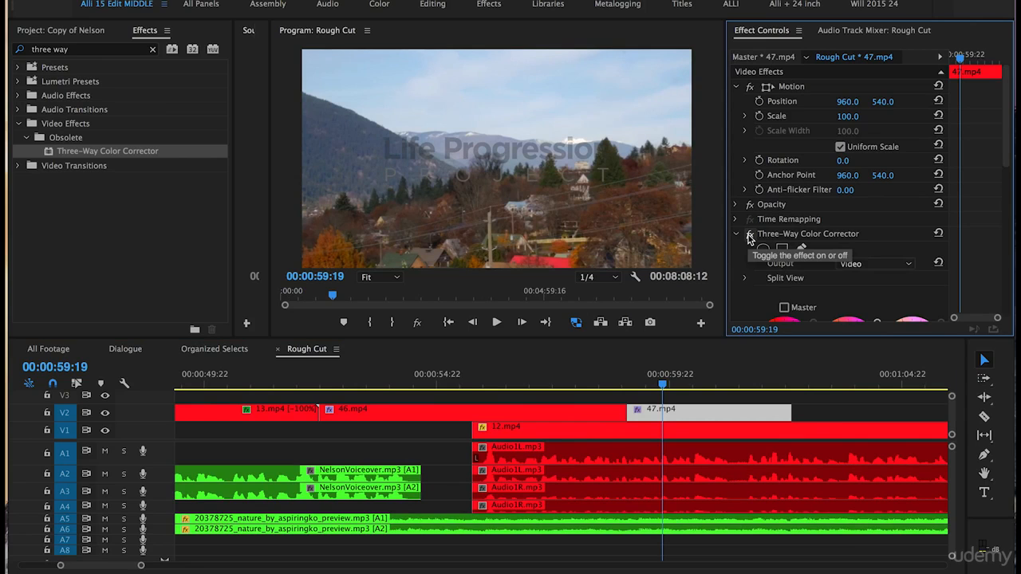
Toggle the Three-Way Color Corrector on 47.mp4, and paste the copied correction onto 13.mp4 at 00:01:09:03
click(750, 236)
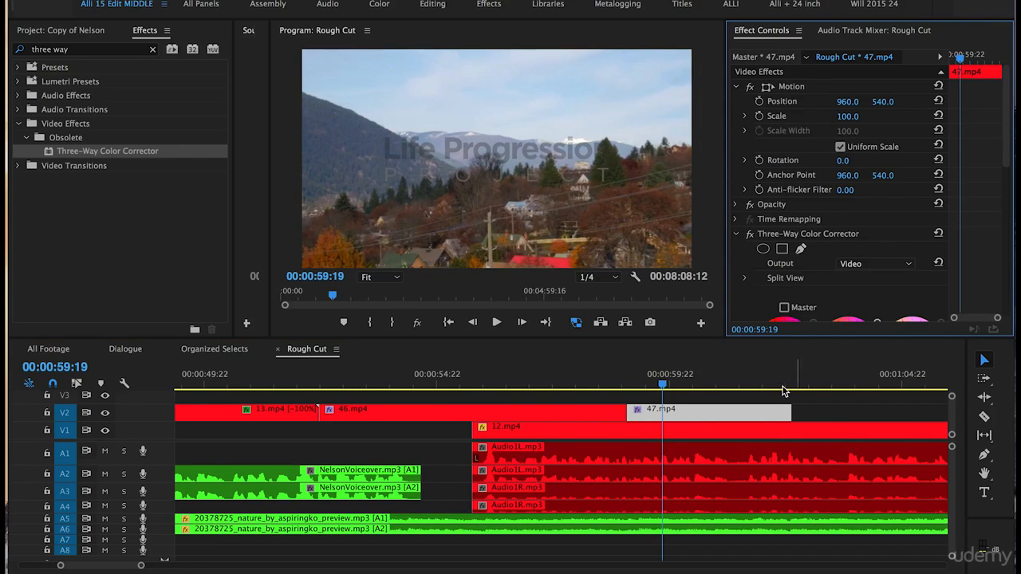
scroll(821, 421, down, 5)
click(847, 373)
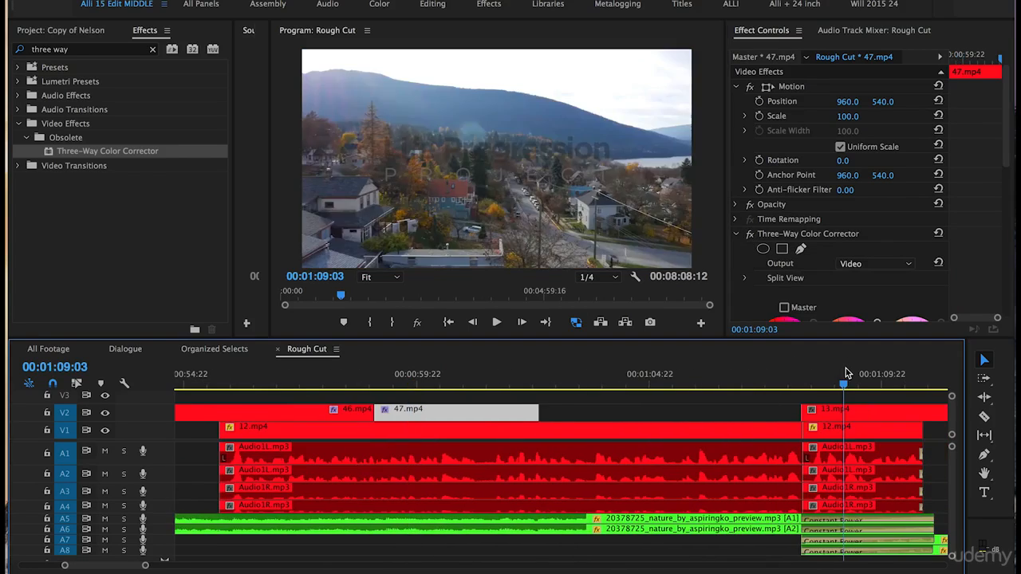
scroll(790, 399, down, 3)
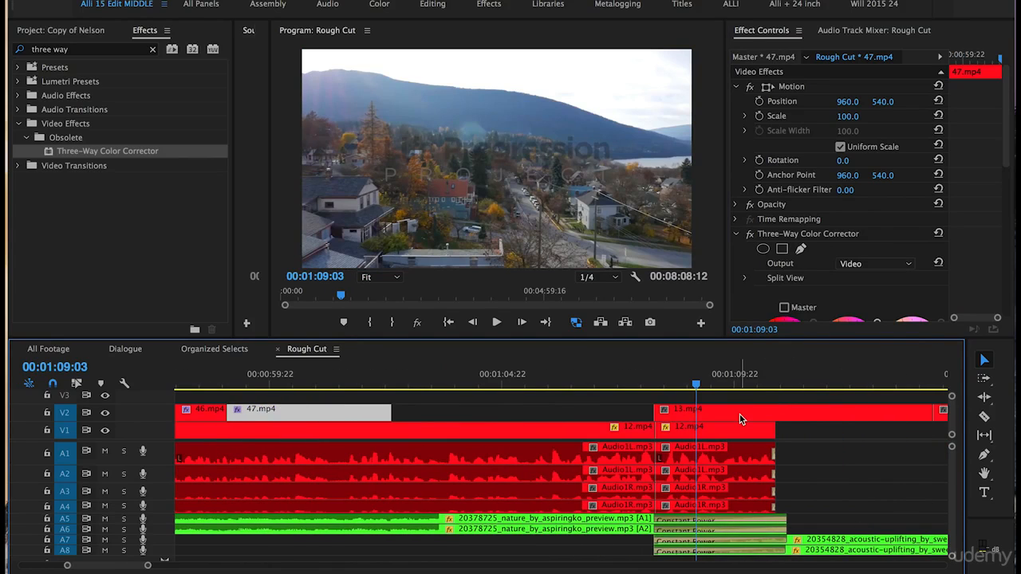
click(740, 414)
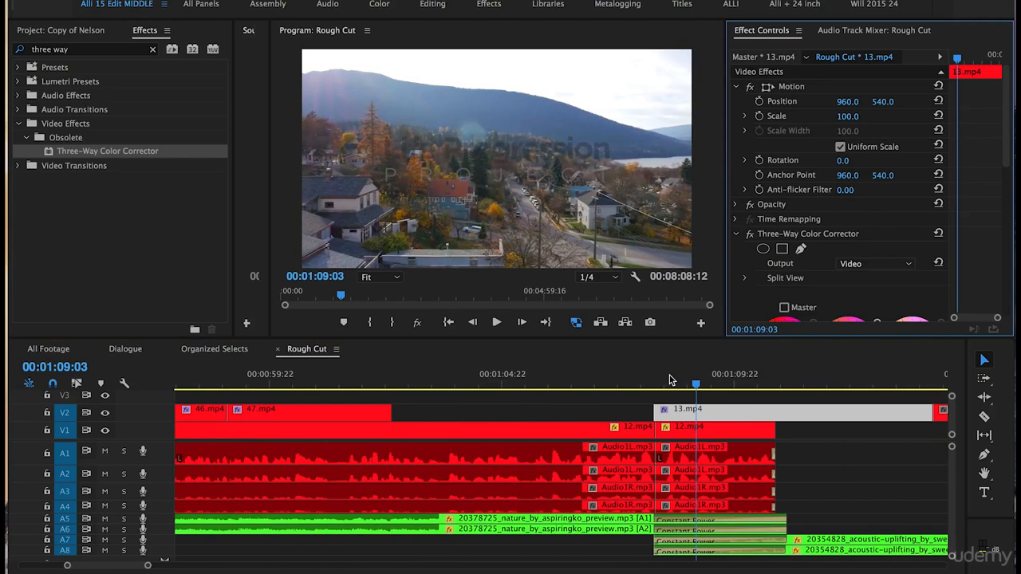
Paste the copied Three-Way Color Corrector onto 14.mp4, previewing the sequence at 00:01:15:10
scroll(737, 377, down, 5)
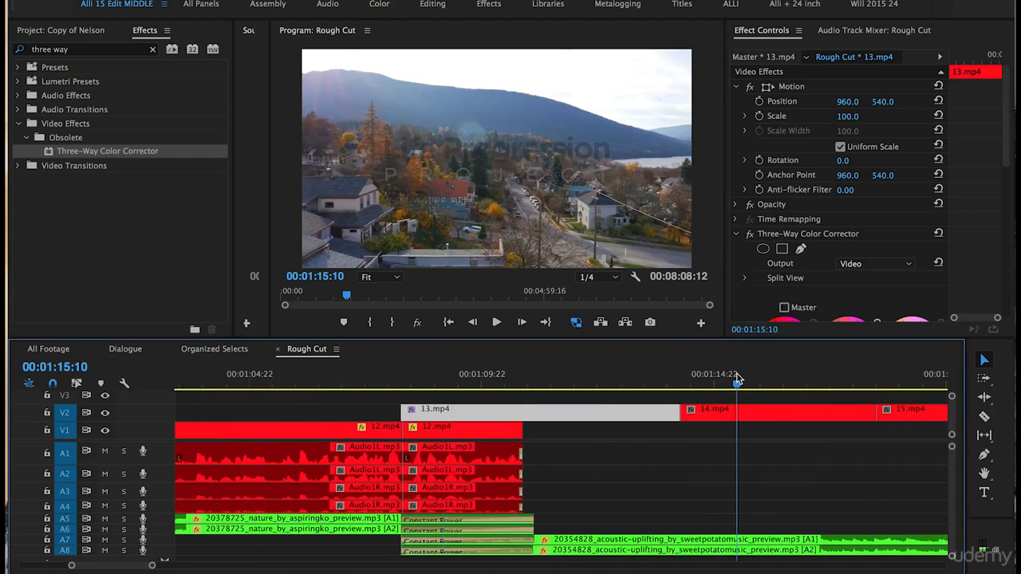
click(738, 377)
scroll(678, 423, down, 3)
click(612, 415)
click(812, 279)
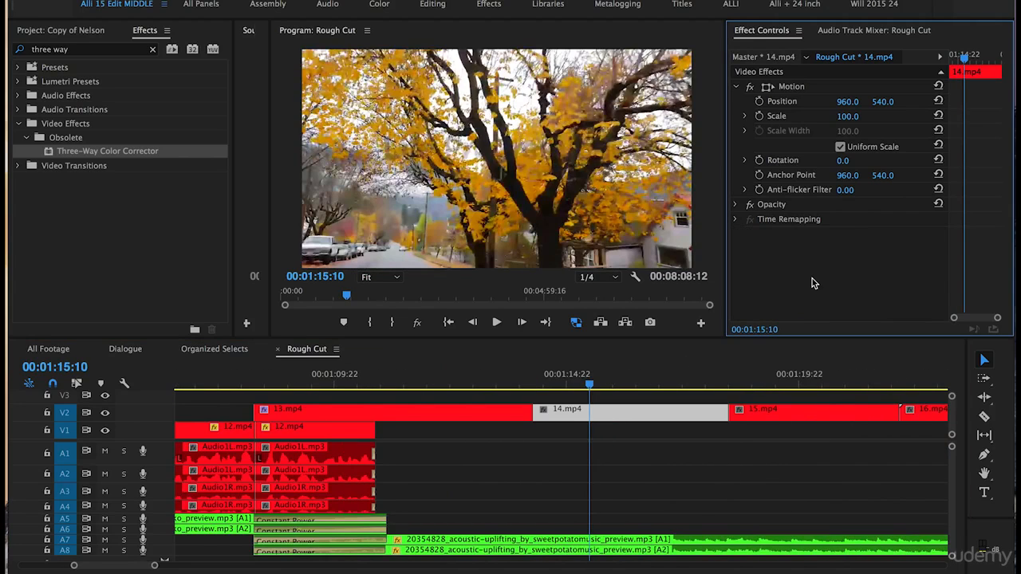
Paste the copied Three-Way Color Corrector onto 15.mp4, with the playhead at 00:01:20:03
scroll(739, 460, down, 1)
click(745, 375)
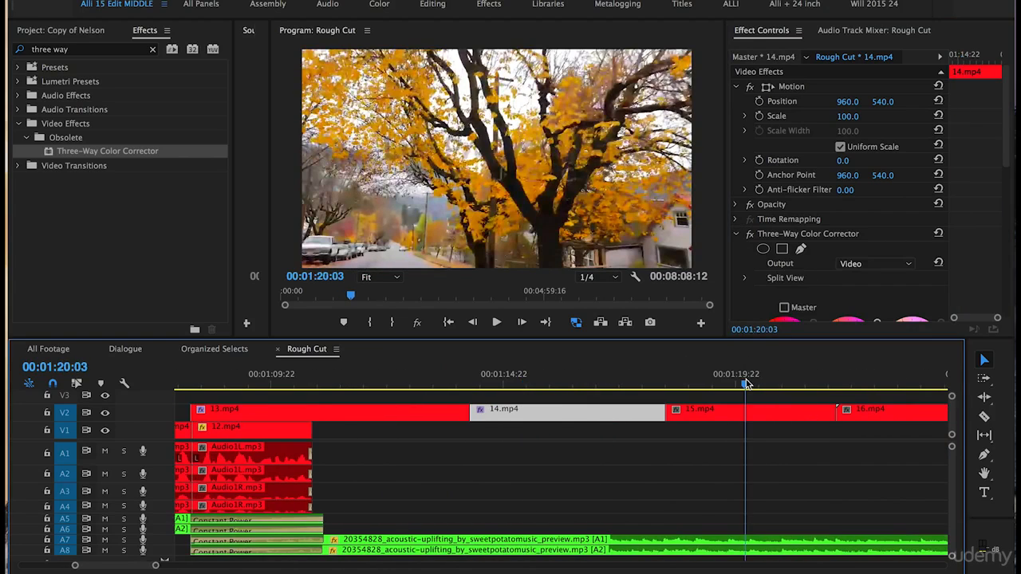
click(771, 286)
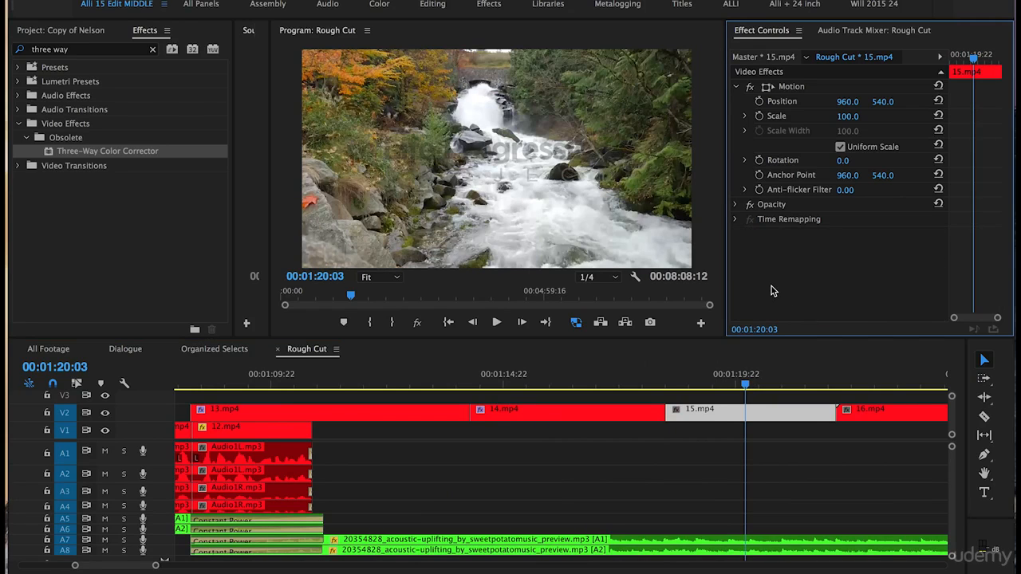
key(super+v)
Compare the frames of 15.mp4 and 16.mp4, and paste the copied Three-Way Color Corrector onto 16.mp4 at 00:01:23:08
scroll(651, 504, down, 3)
click(686, 432)
click(730, 377)
click(738, 402)
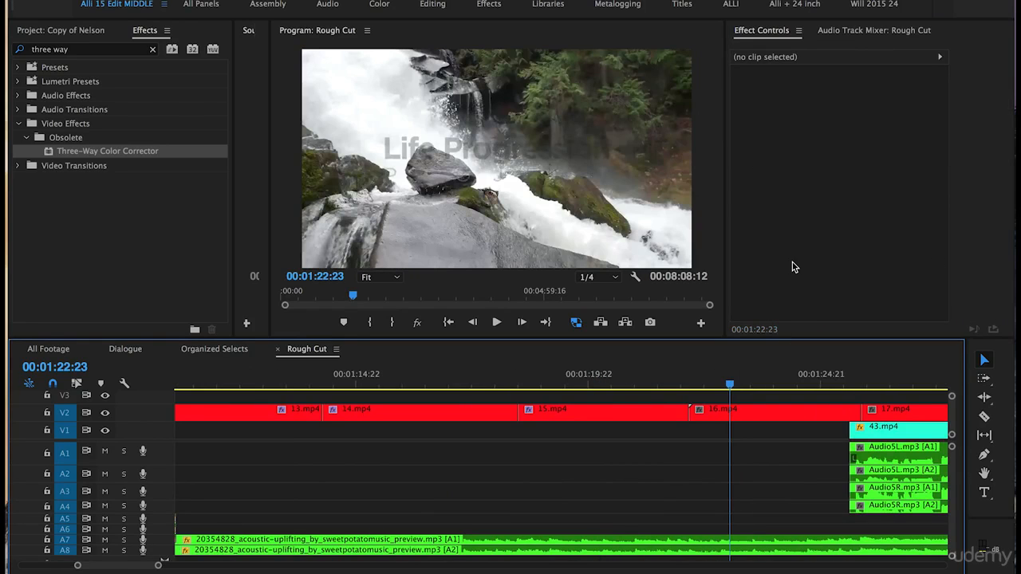
click(714, 416)
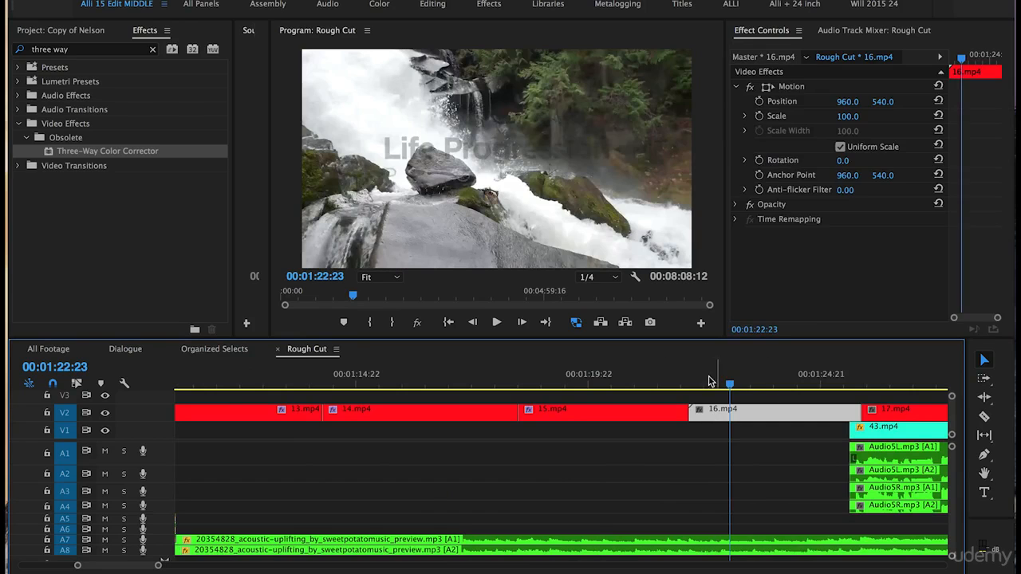
click(639, 377)
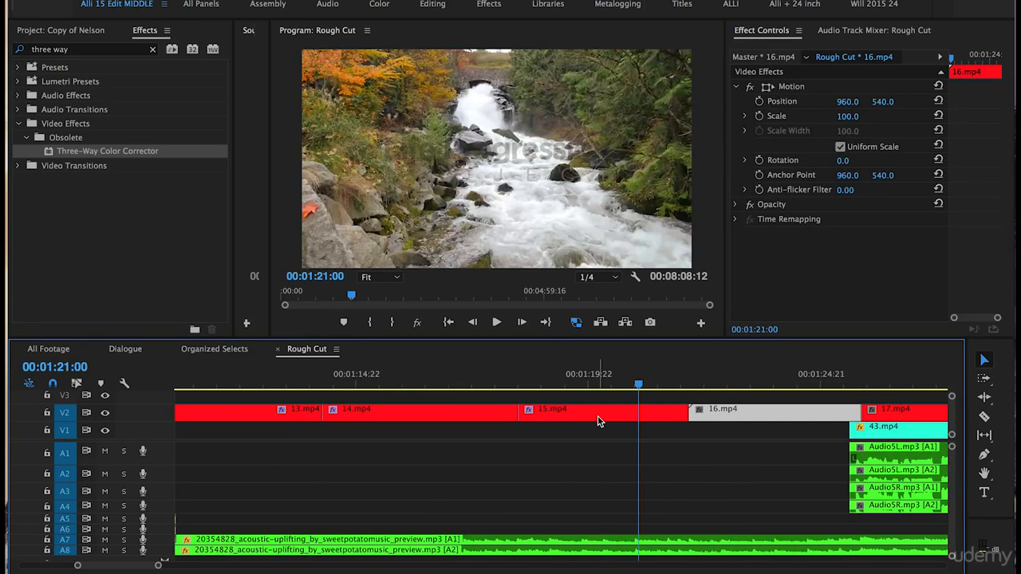
click(747, 377)
click(788, 252)
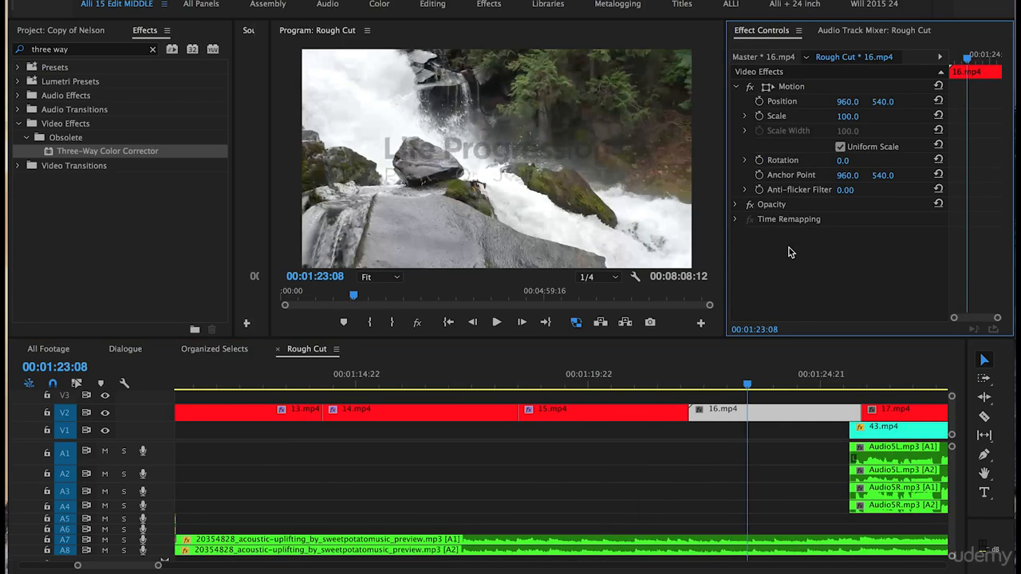
key(super+v)
Paste the copied Three-Way Color Corrector onto 17.mp4, with the playhead at 00:01:26:19
scroll(664, 444, down, 3)
click(677, 376)
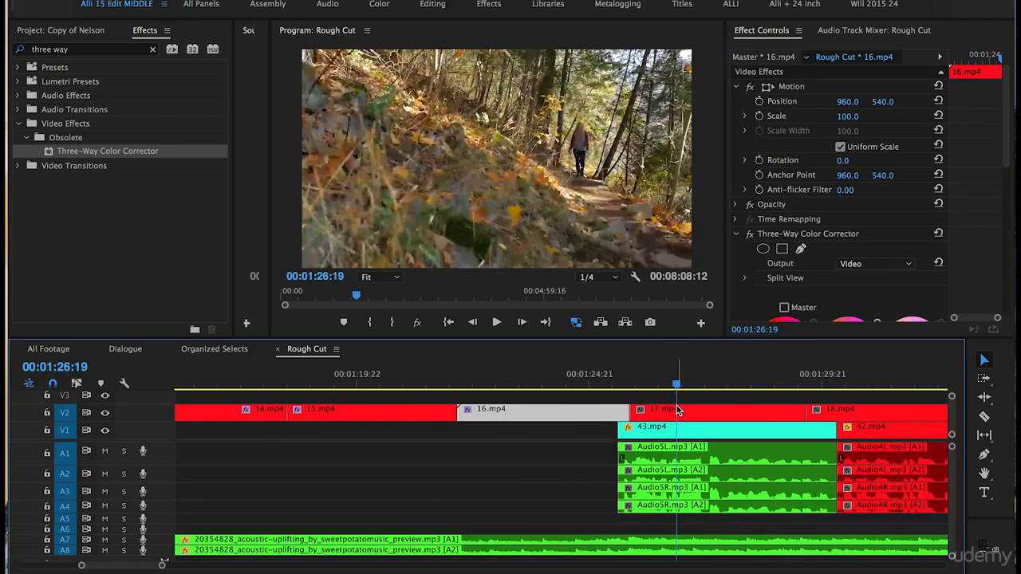
click(677, 410)
click(780, 249)
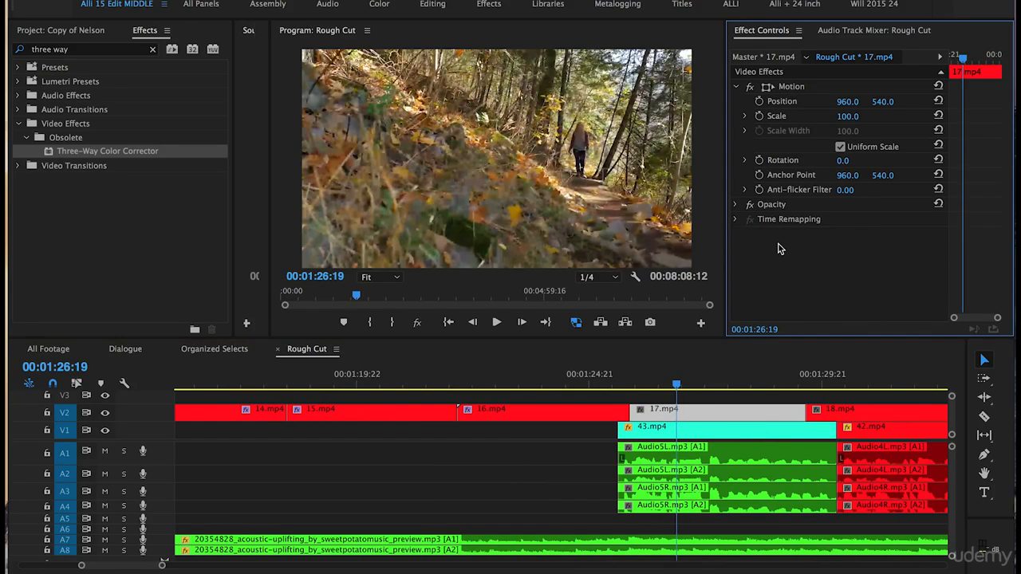
Show 17.mp4 at 00:01:28:18 in Full playback resolution with proxies turned off
scroll(685, 414, down, 2)
click(686, 377)
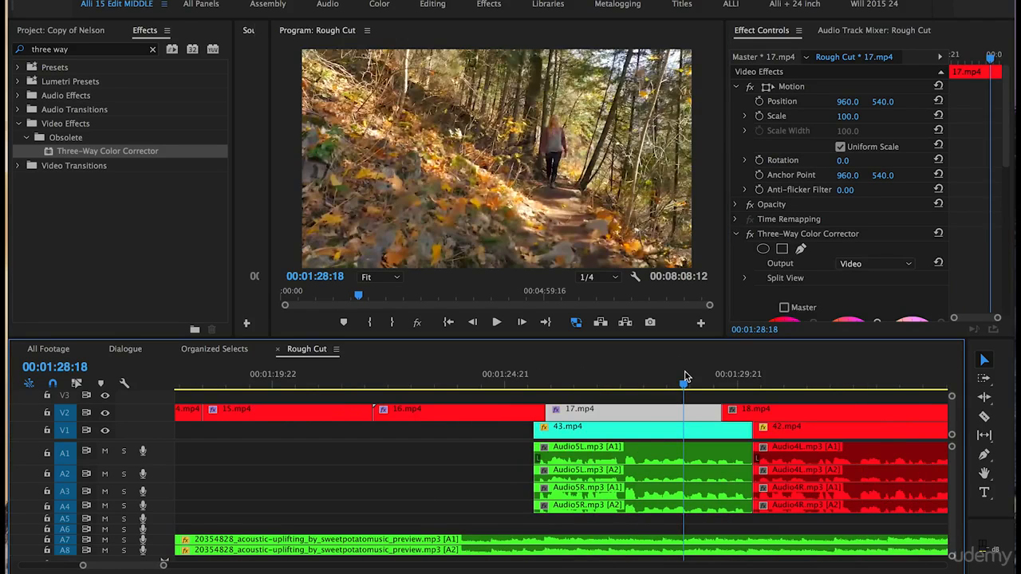
click(612, 283)
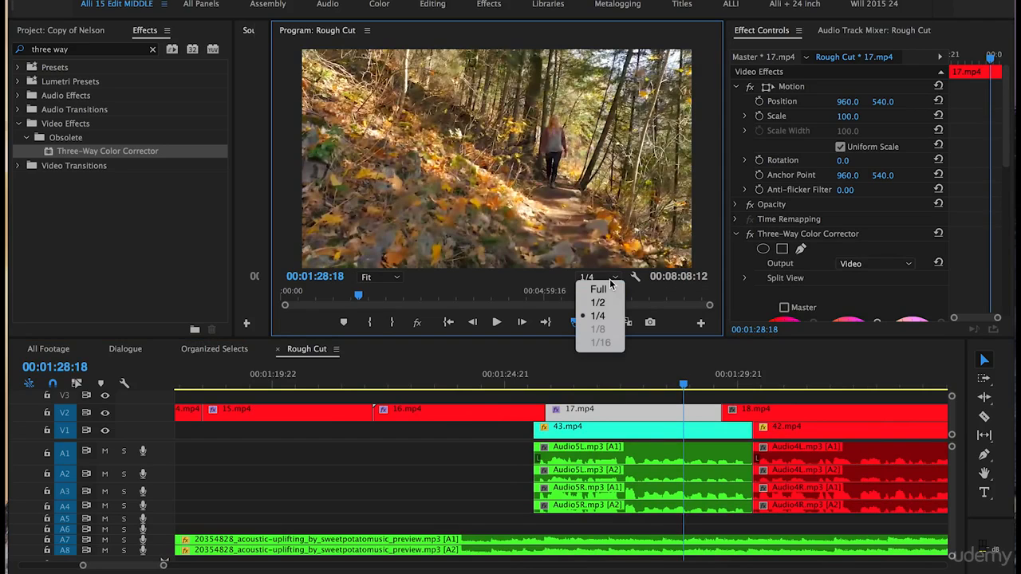
click(597, 289)
click(576, 322)
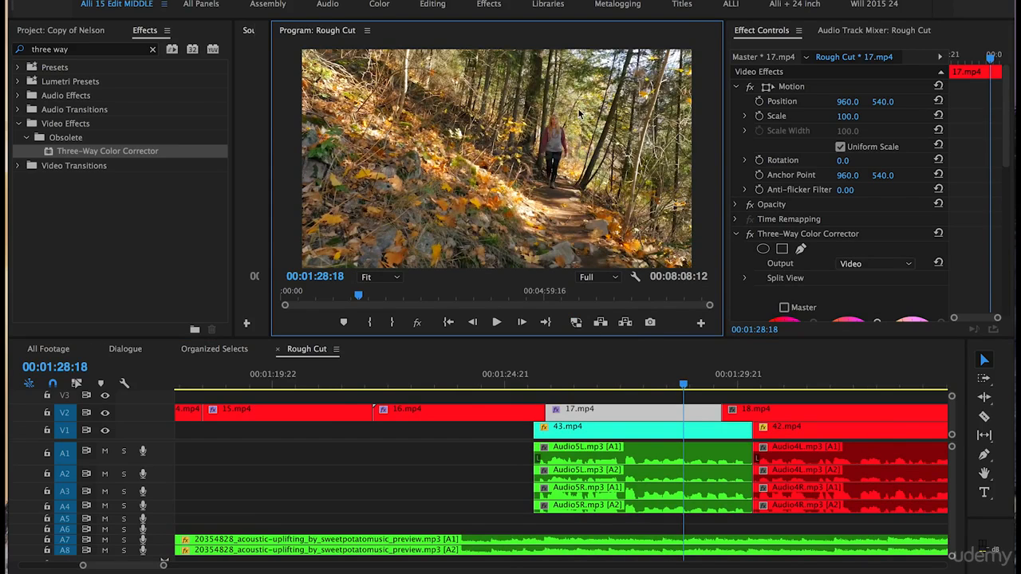
Raise the midtone input level of the Three-Way Color Corrector on 17.mp4 to 1.2 and copy the adjusted effect
scroll(742, 301, down, 1)
scroll(742, 301, down, 5)
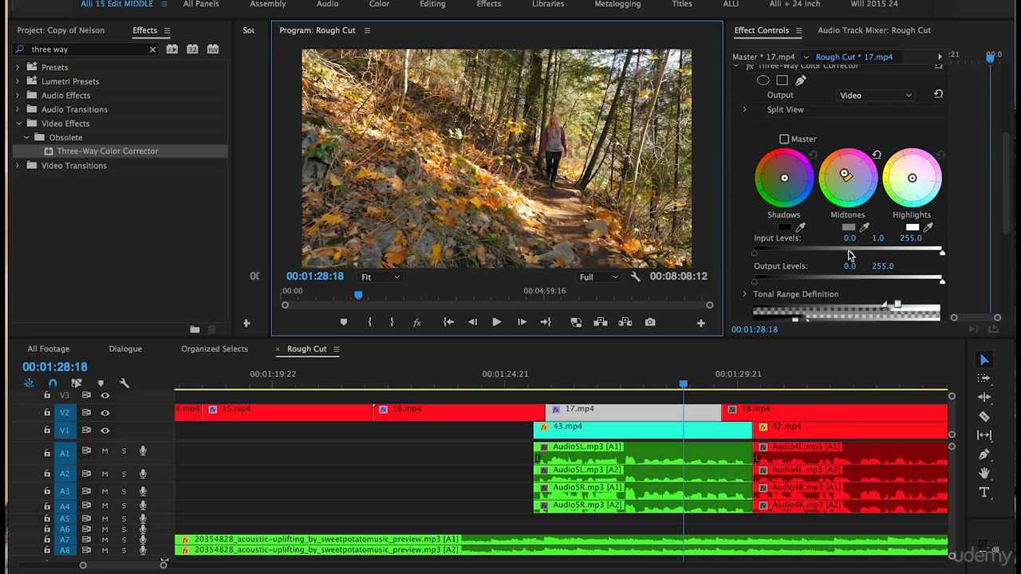
click(850, 255)
drag(851, 254, 853, 254)
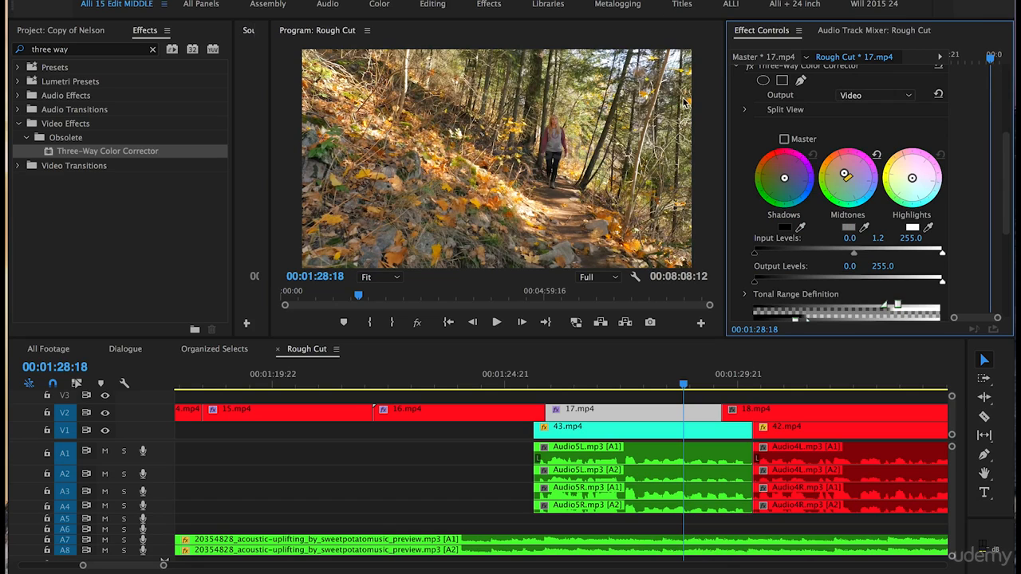
scroll(746, 156, up, 2)
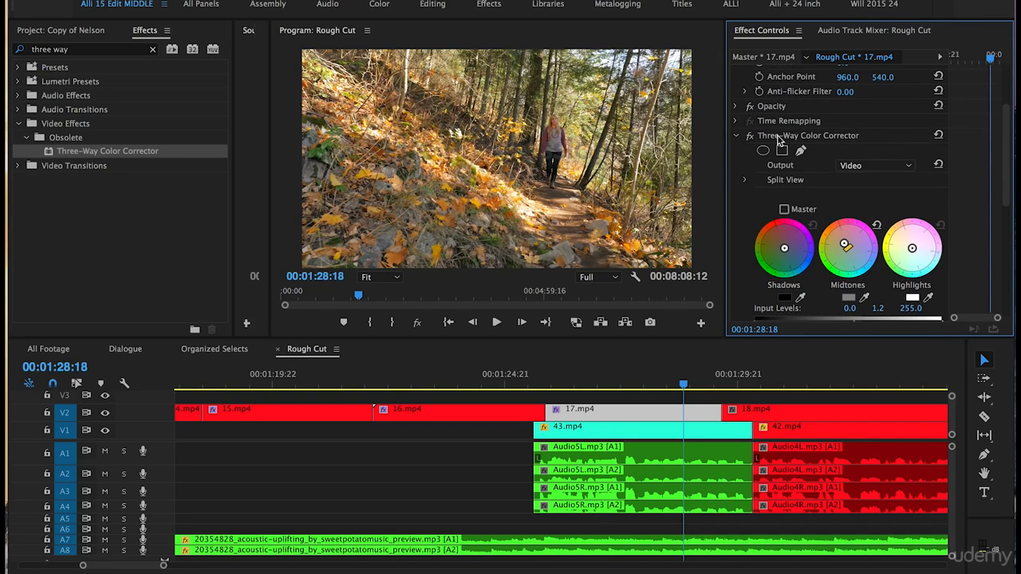
click(779, 139)
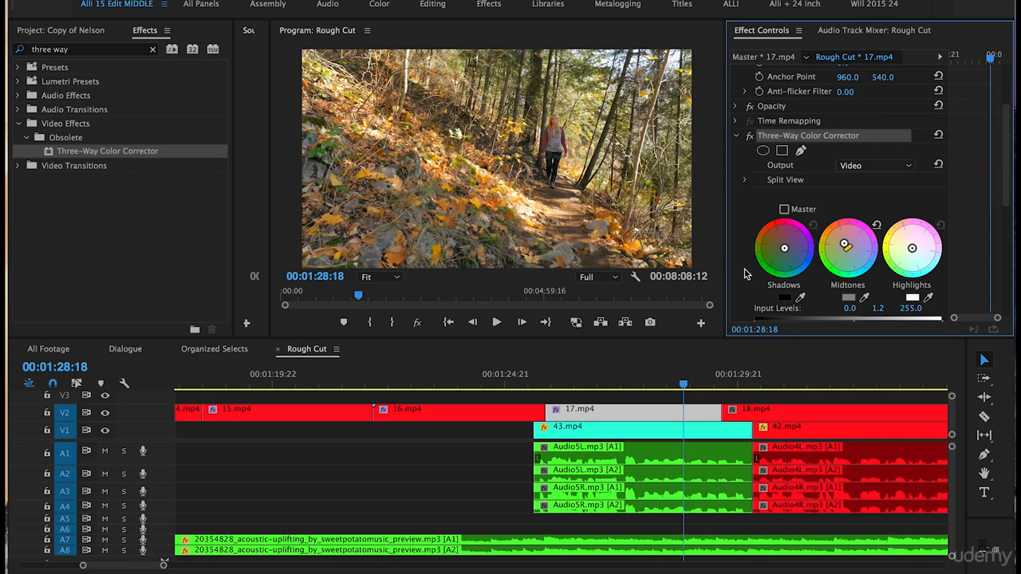
Paste the adjusted Three-Way Color Corrector onto 18.mp4 at 00:01:31:18
click(825, 377)
scroll(728, 418, down, 2)
scroll(727, 419, down, 1)
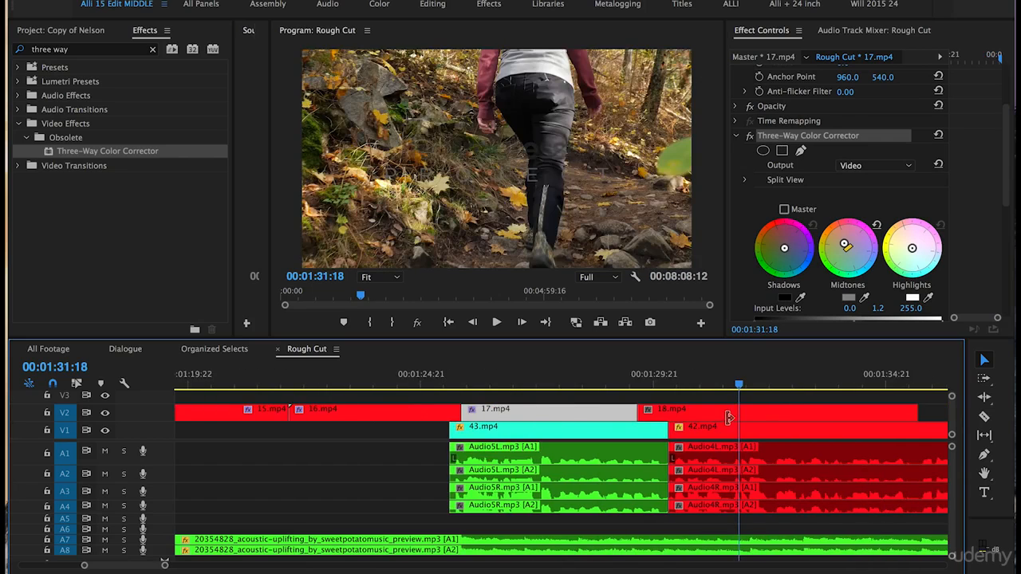
click(750, 409)
click(804, 279)
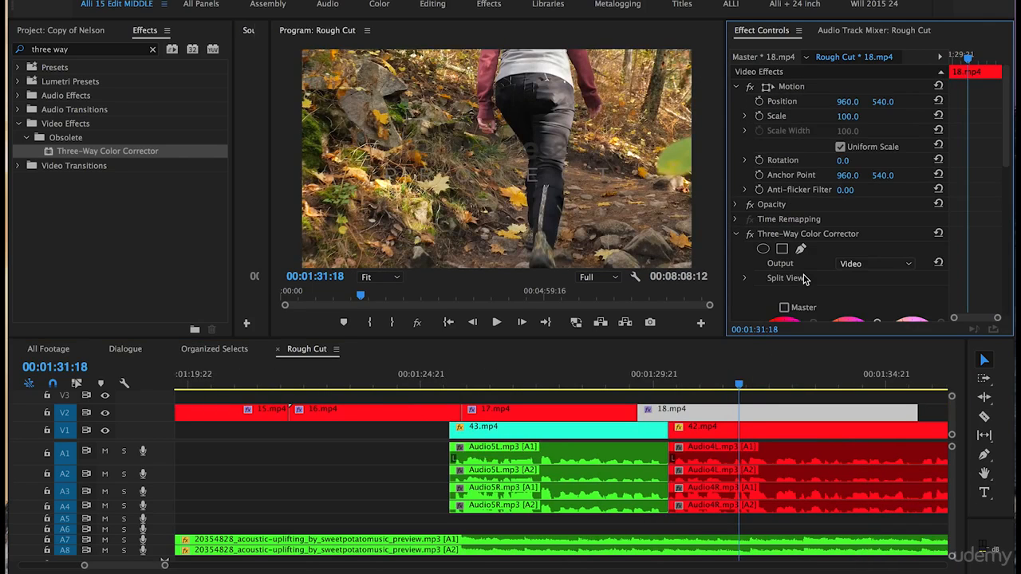
Paste the adjusted Three-Way Color Corrector onto 19.mp4, previewing it at 00:01:39:20 and 00:01:42:19
scroll(822, 381, down, 8)
click(824, 377)
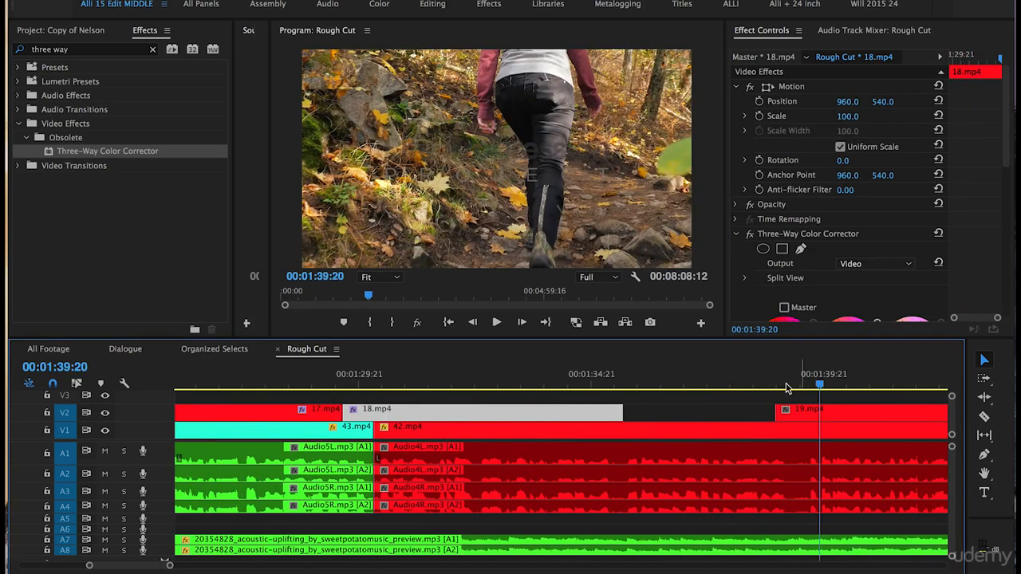
scroll(723, 409, down, 5)
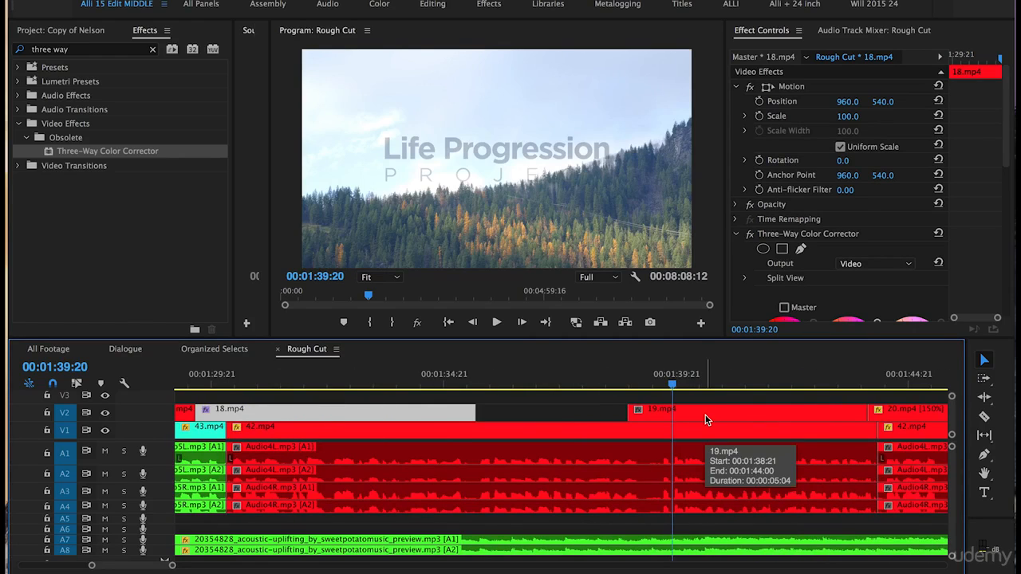
click(811, 371)
scroll(539, 415, down, 1)
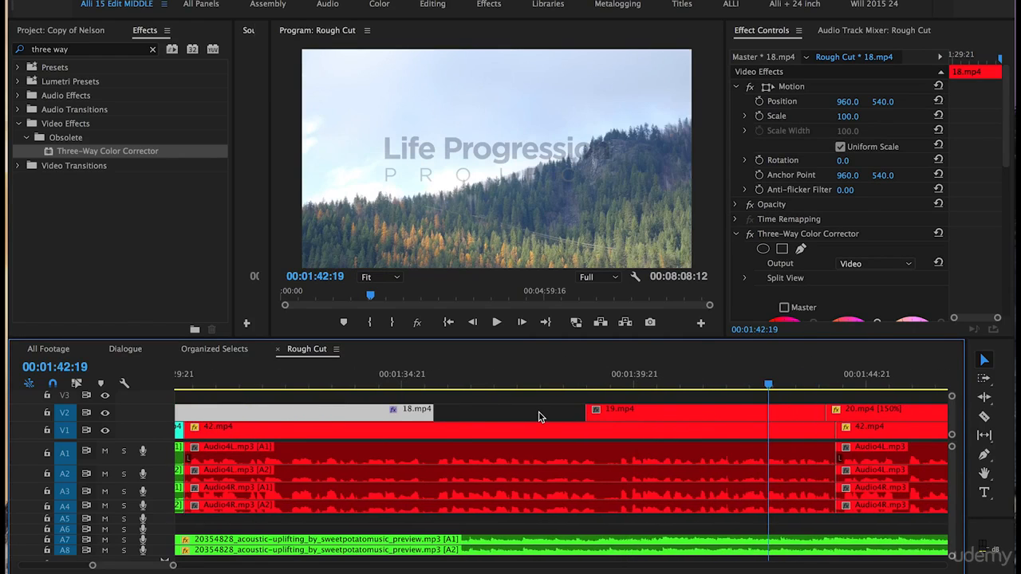
click(643, 419)
click(781, 301)
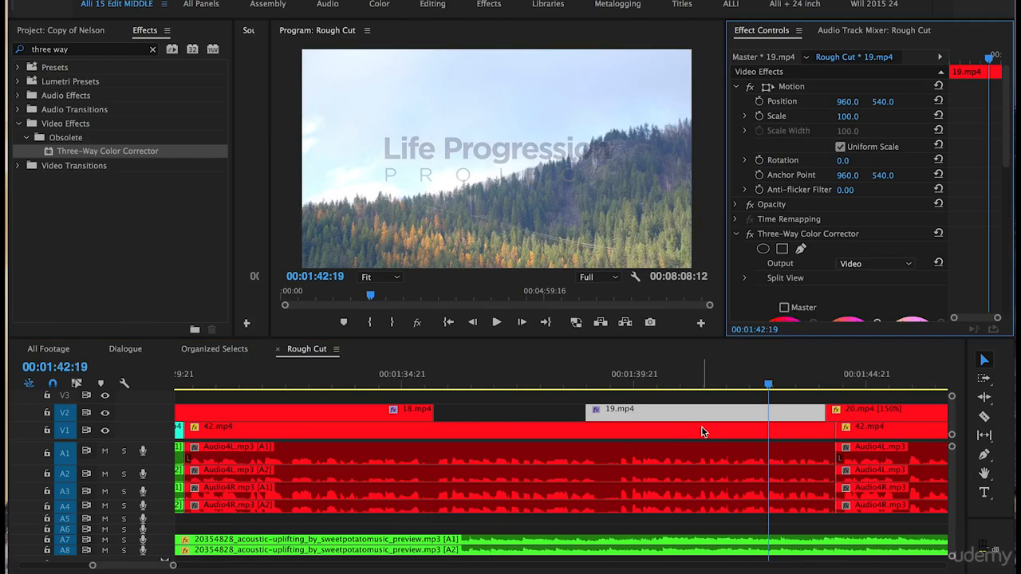
Paste the adjusted Three-Way Color Corrector onto 20.mp4, with the playhead at 00:01:44:15
scroll(700, 429, down, 1)
click(812, 374)
scroll(763, 432, down, 5)
click(683, 419)
click(784, 282)
key(super+v)
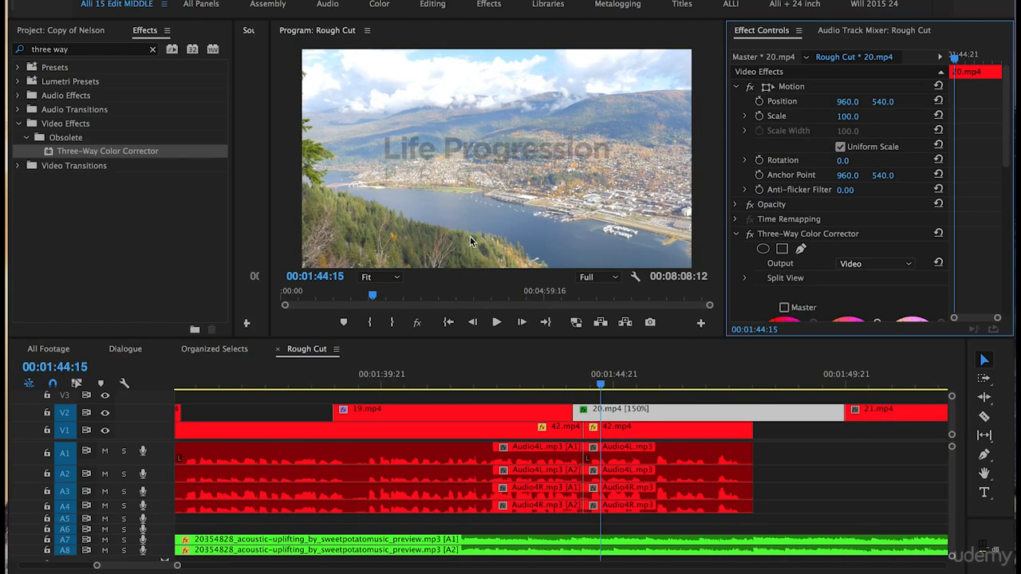
Set the correction on 20.mp4 to input levels of 17.1 for blacks and 1.0 for midtones, and a white output level of 247.4
scroll(748, 257, down, 4)
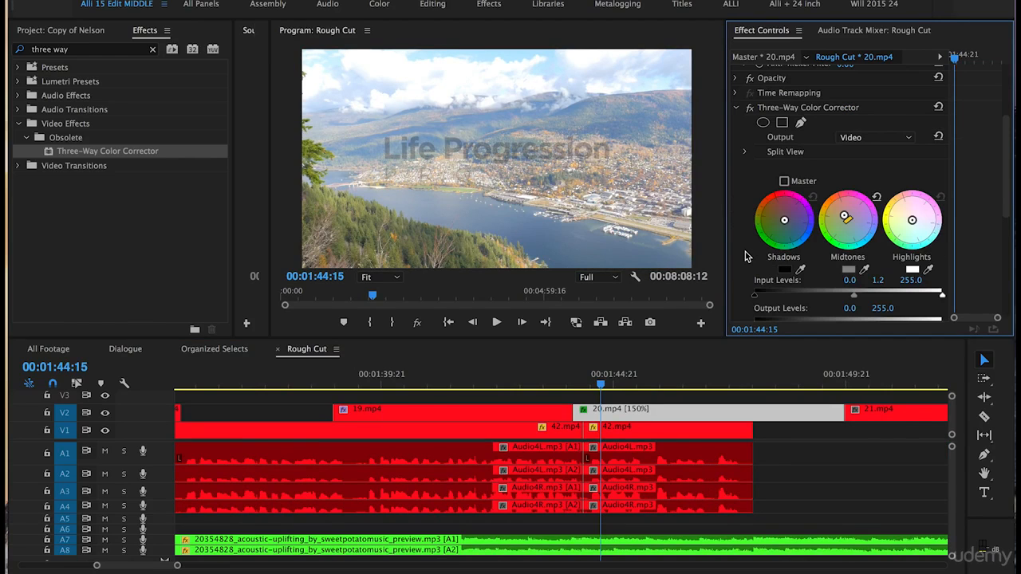
scroll(741, 254, down, 1)
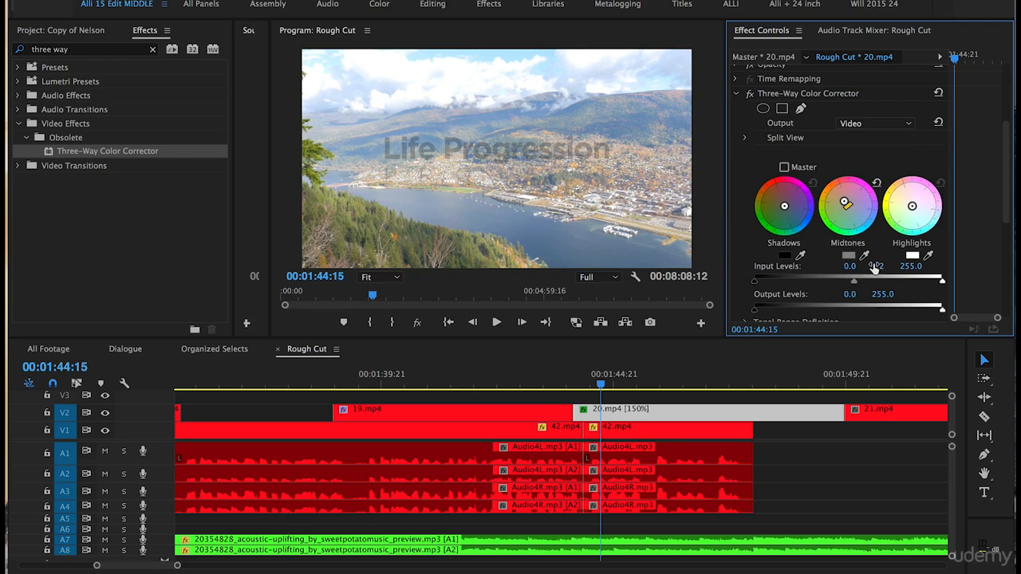
drag(859, 276, 851, 282)
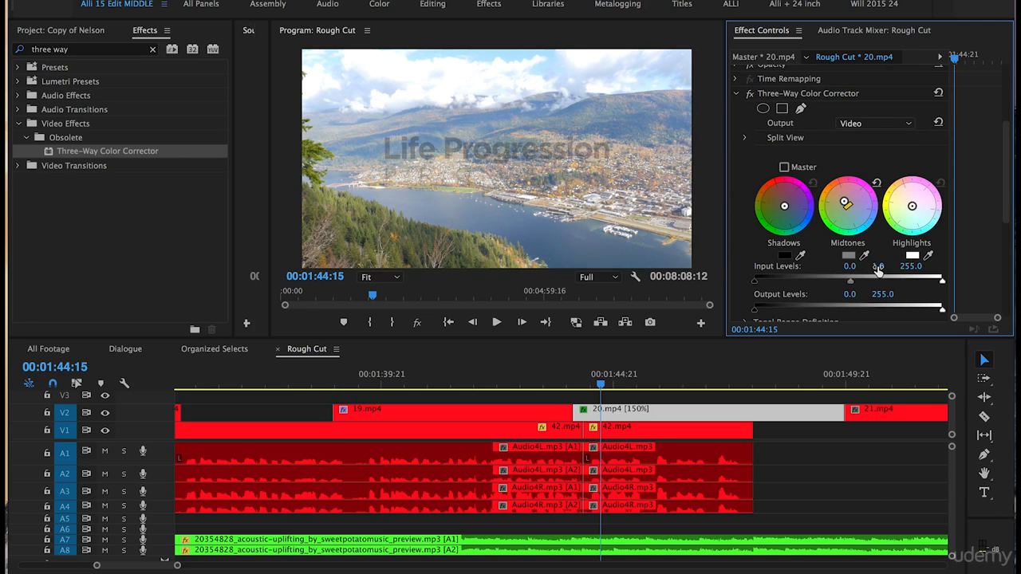
drag(756, 286, 767, 287)
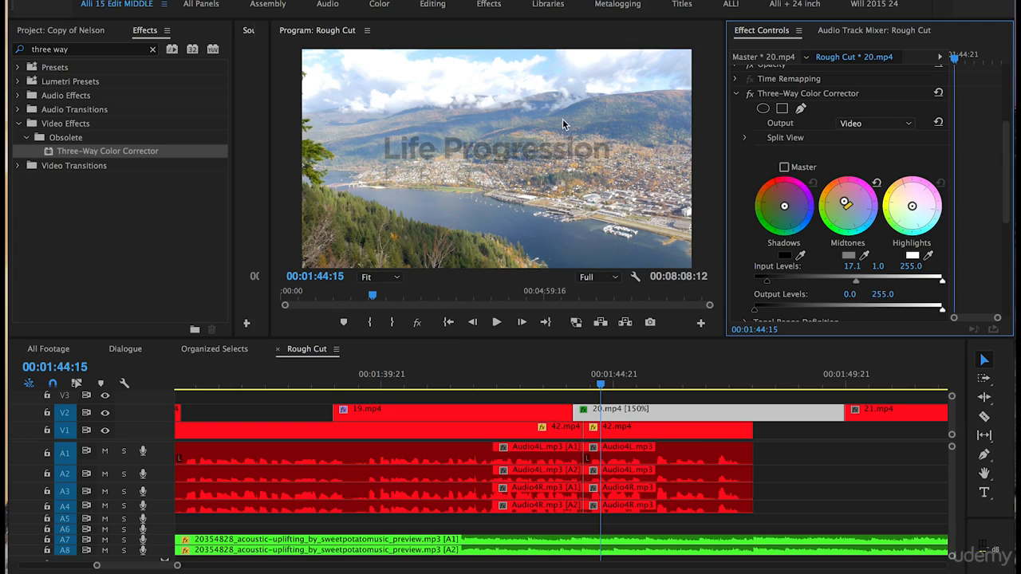
scroll(941, 291, down, 1)
drag(947, 296, 937, 299)
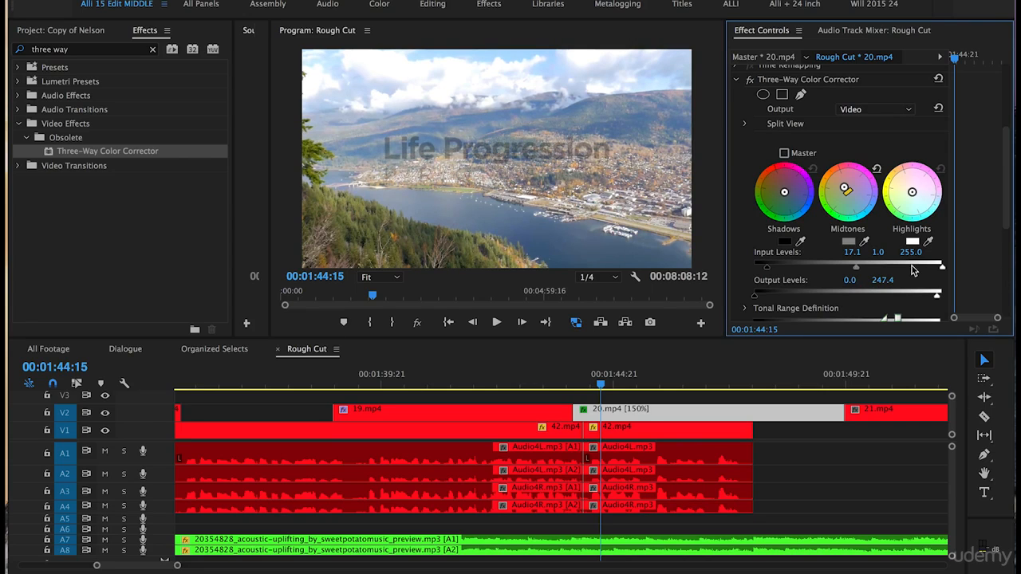
Set the master saturation of 20.mp4 to 130 and toggle the Three-Way Color Corrector off and on to compare
scroll(755, 174, down, 3)
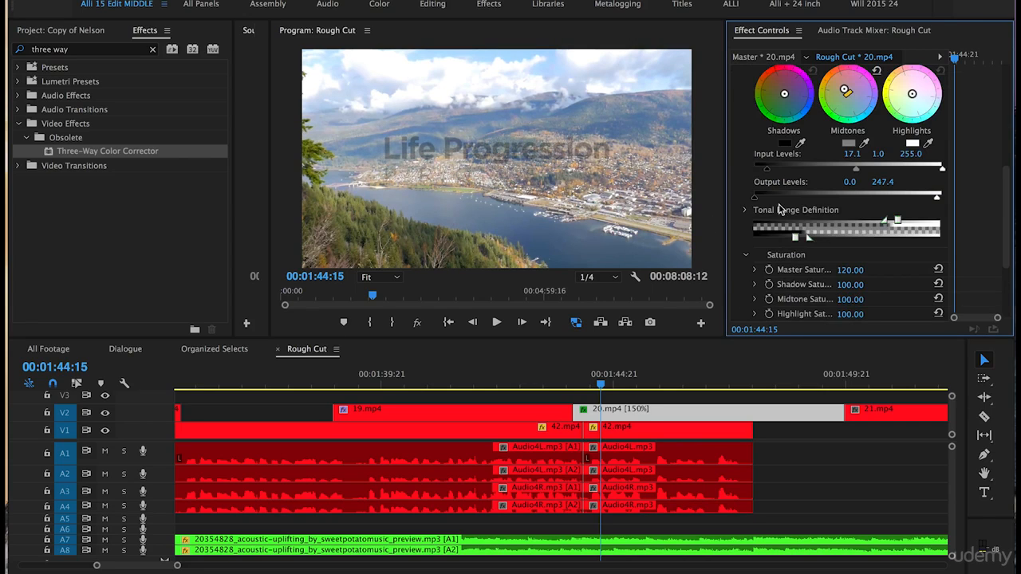
click(853, 270)
text(130)
key(Return)
scroll(737, 191, up, 3)
click(750, 107)
click(750, 108)
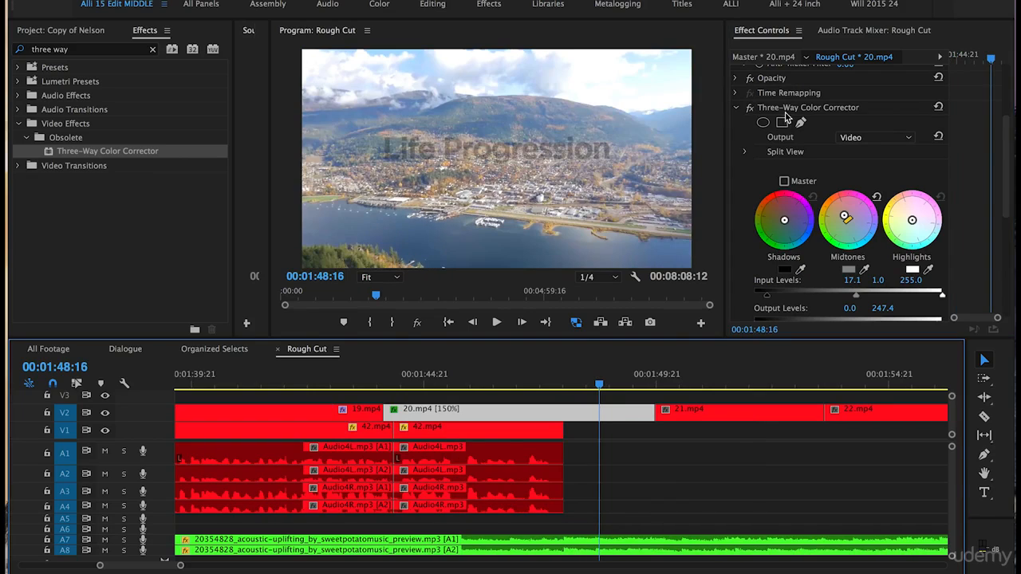
Copy the Three-Way Color Corrector from 20.mp4 and paste it onto 21.mp4, with the playhead at 00:01:50:15
click(780, 109)
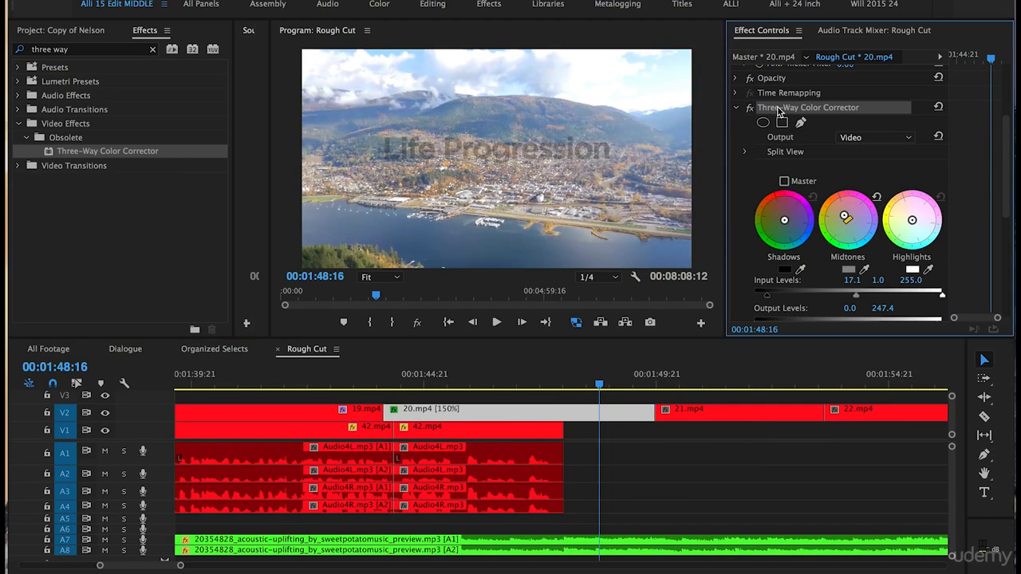
click(691, 377)
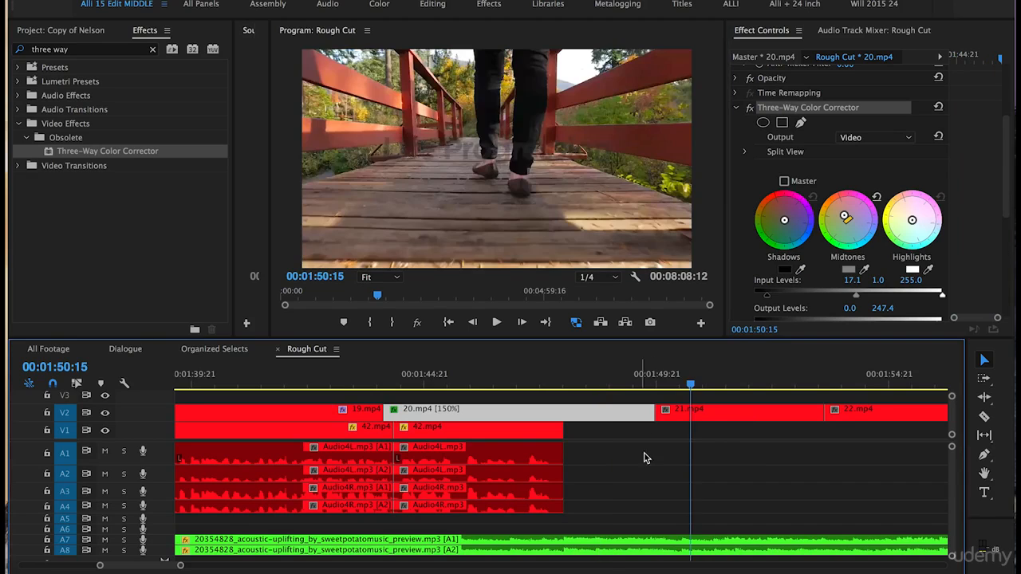
click(706, 413)
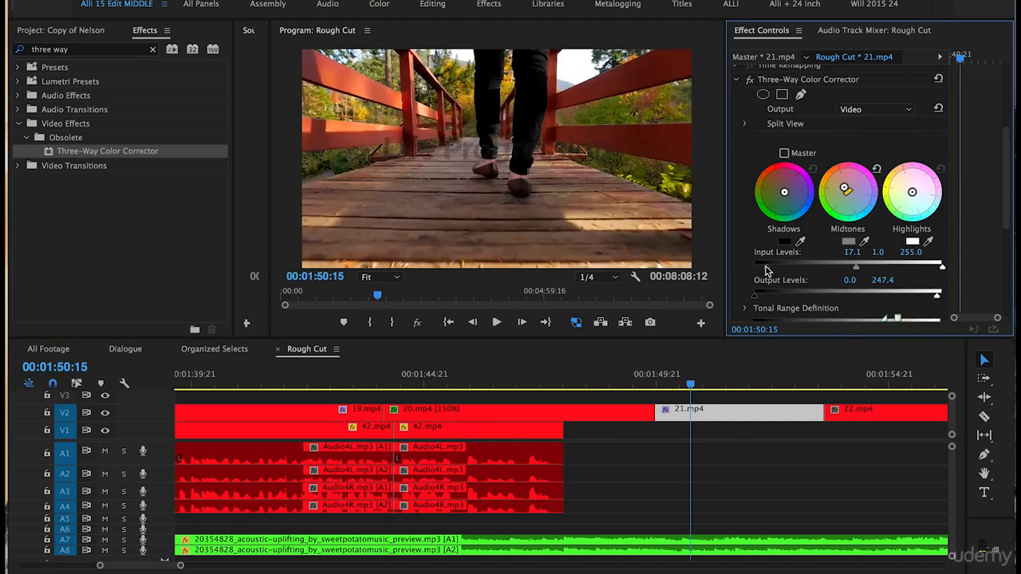
Set the correction on 21.mp4 to a black input level of 0.0 and a white output level of 255.0
drag(766, 270, 740, 271)
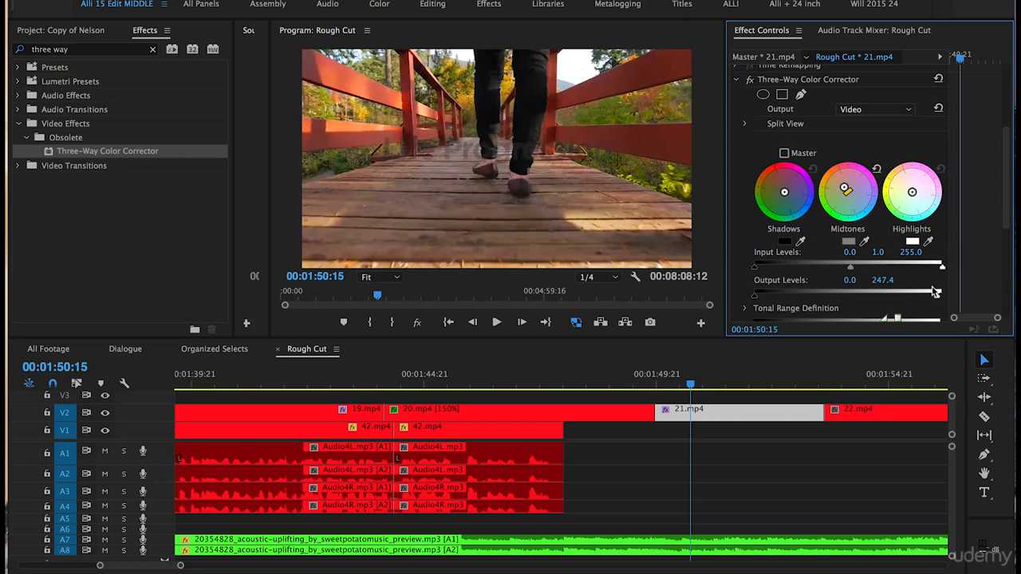
drag(937, 298, 944, 300)
scroll(754, 152, up, 1)
Save the project and copy the Three-Way Color Corrector from 21.mp4 onto 22.mp4, with the playhead at 00:01:54:03
click(776, 96)
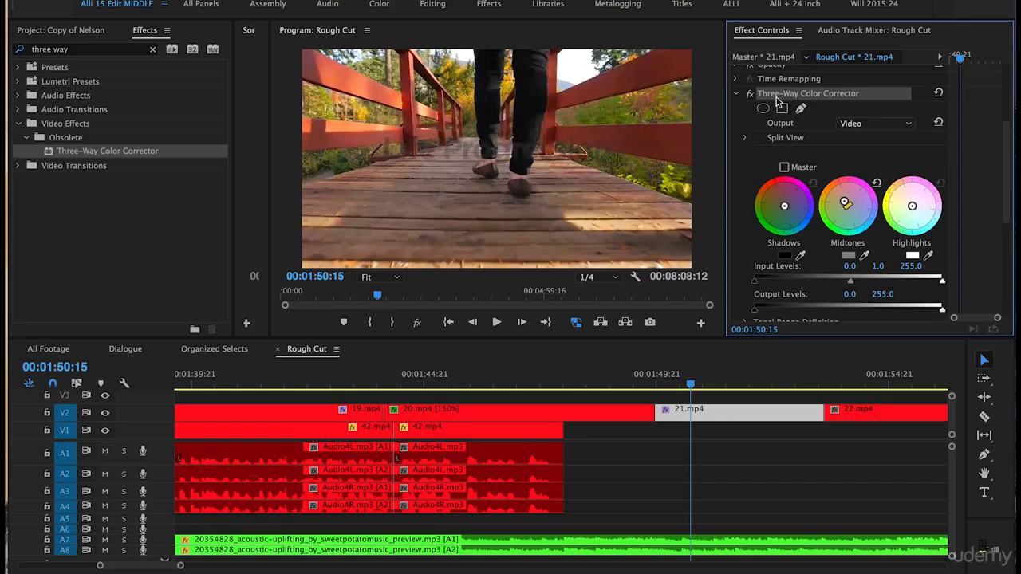
scroll(761, 442, right, 2)
key(super+s)
click(769, 378)
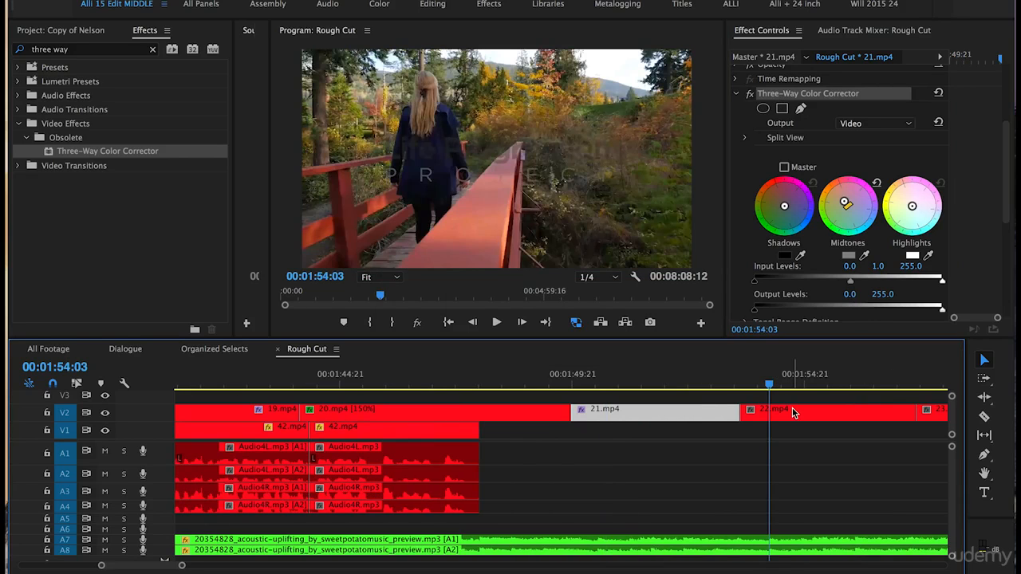
click(792, 413)
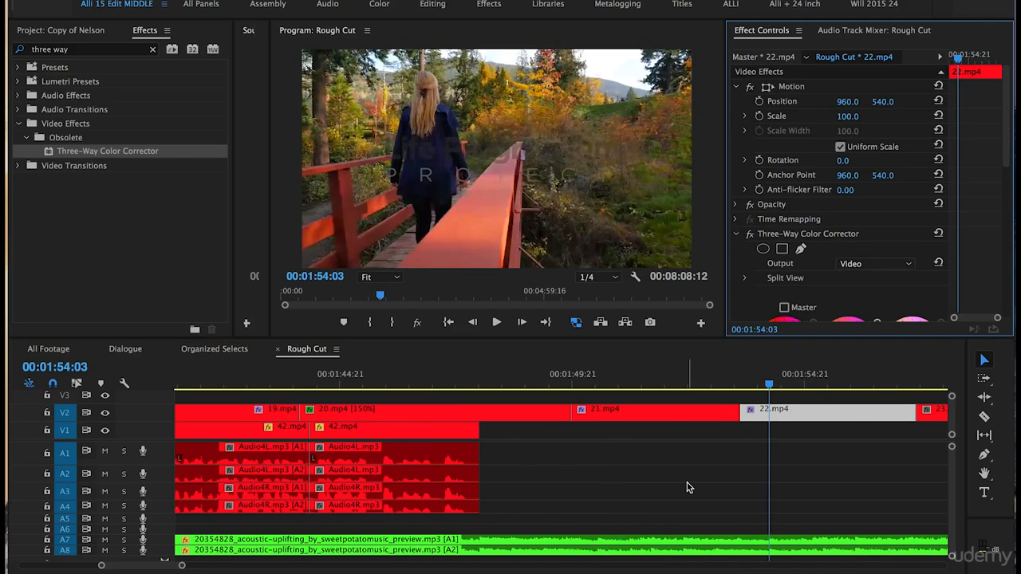
Set the midtones input level of the correction on 22.mp4 to 1.2 and copy the adjusted Three-Way Color Corrector
scroll(690, 488, right, 1)
scroll(749, 314, down, 5)
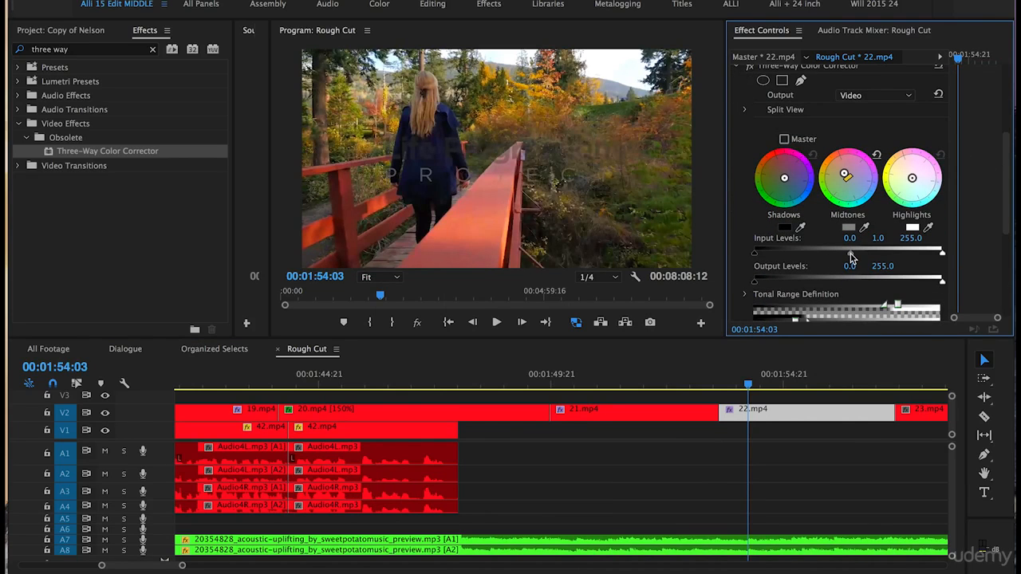
drag(851, 257, 855, 257)
scroll(798, 199, up, 2)
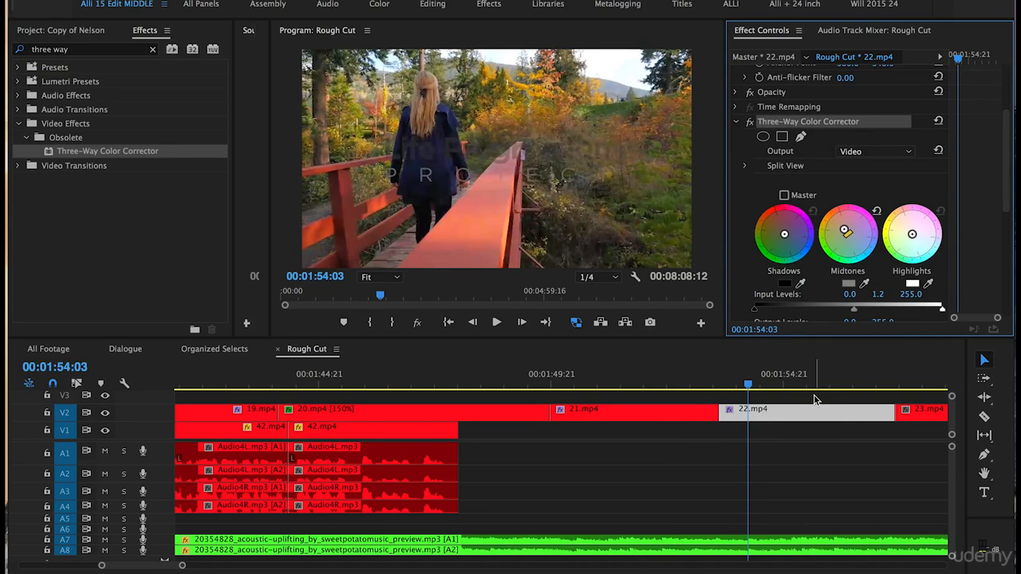
Paste the copied Three-Way Color Corrector onto 23.mp4, with the playhead at 00:01:58:15
scroll(813, 399, right, 3)
scroll(814, 399, right, 2)
click(767, 375)
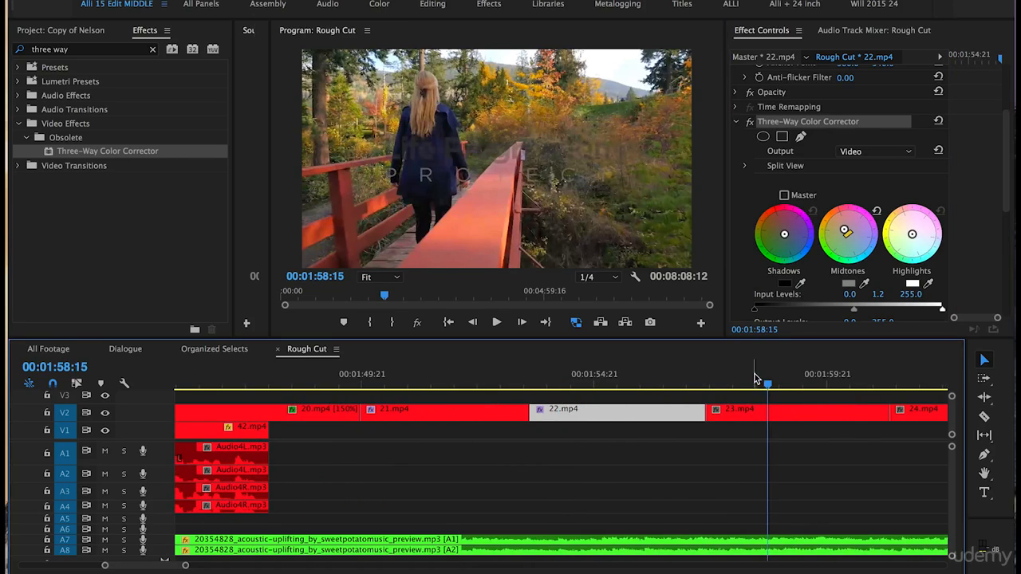
click(748, 414)
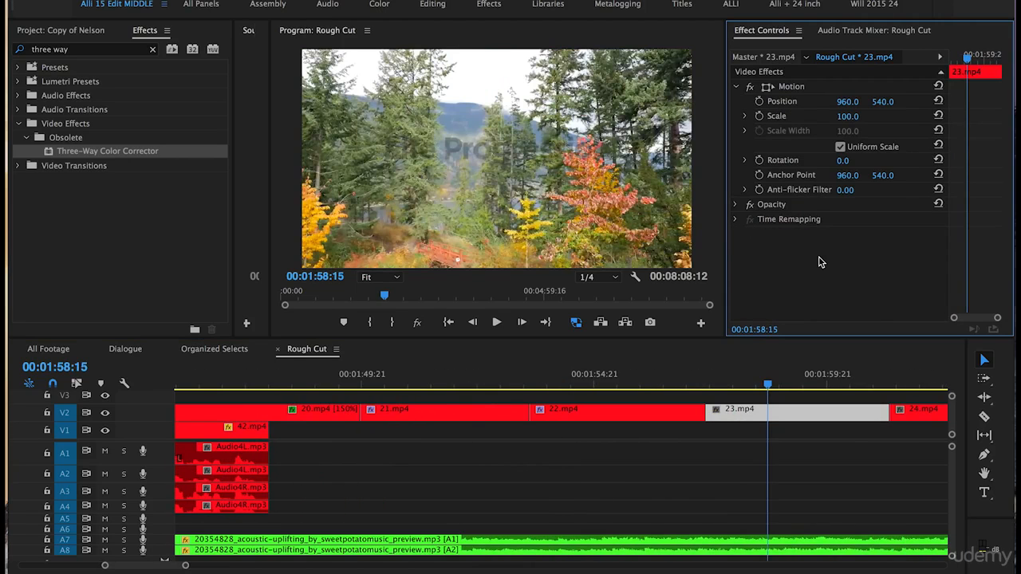
key(super+v)
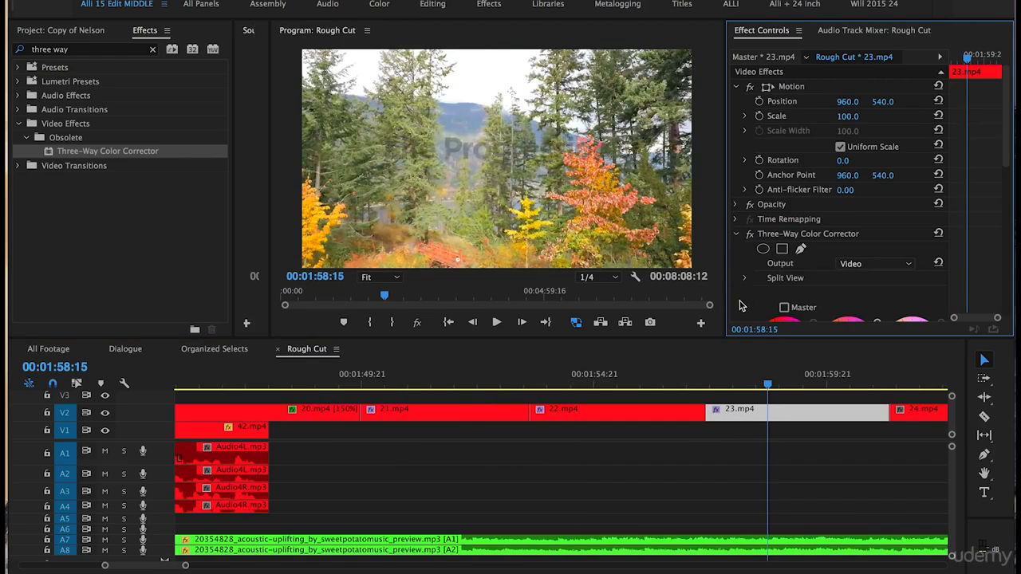
Set the midtones input level of the correction on 23.mp4 to 1.0 and adjust its master saturation
scroll(740, 306, down, 4)
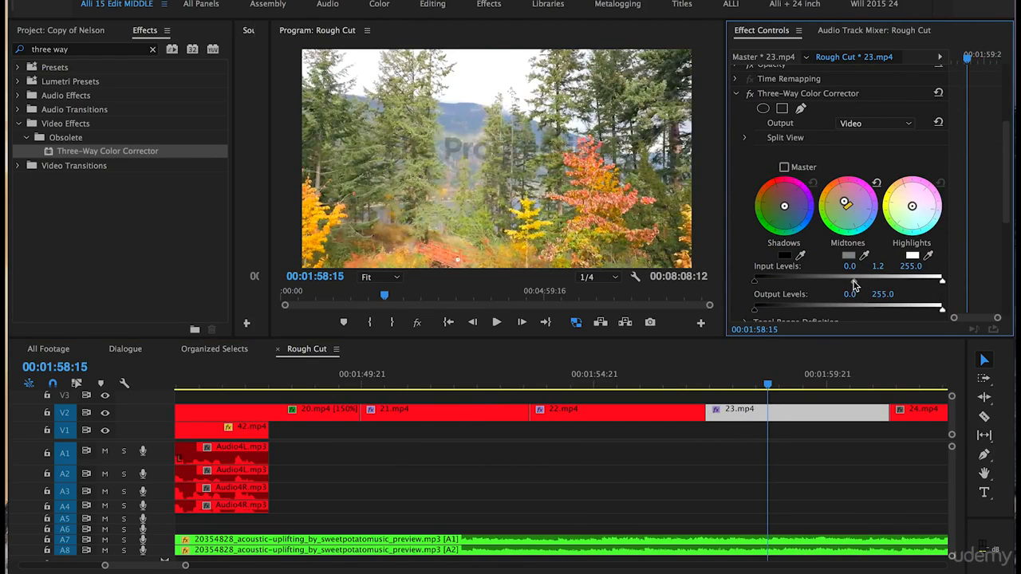
drag(854, 285, 852, 285)
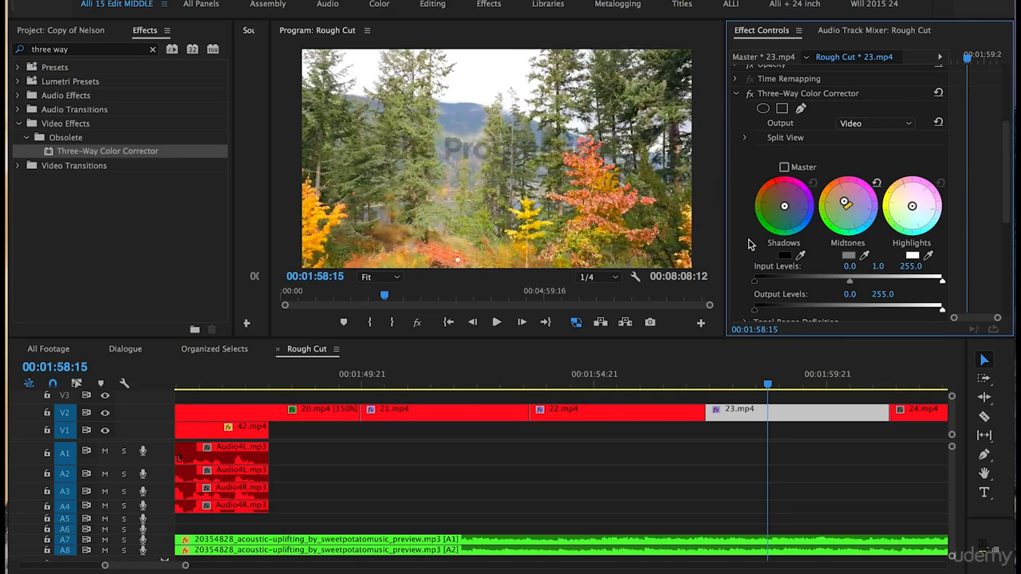
scroll(748, 239, down, 2)
click(852, 299)
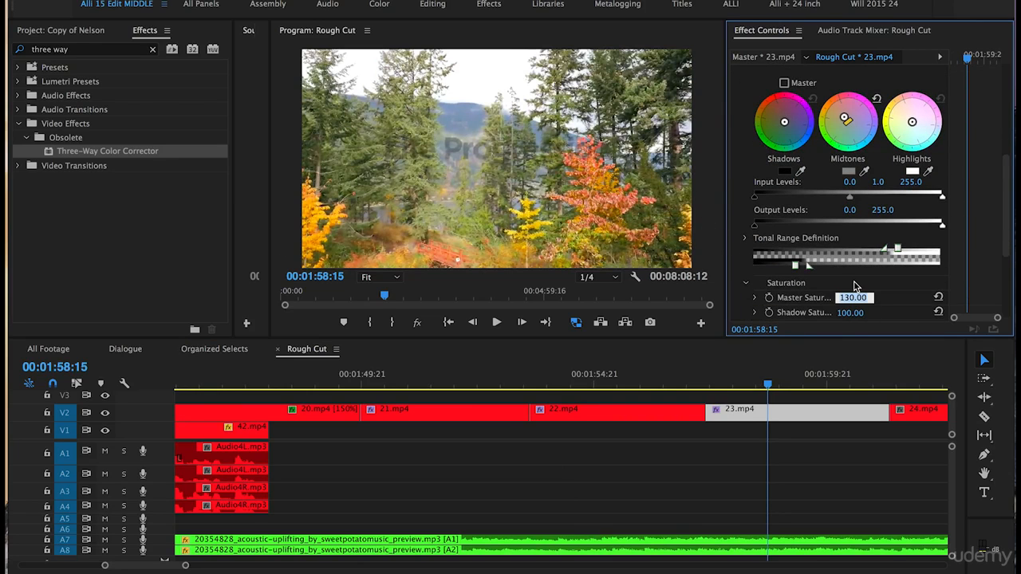
text(1)
key(Return)
Reset the midtones color wheel of the correction on 23.mp4 to neutral
scroll(744, 176, up, 2)
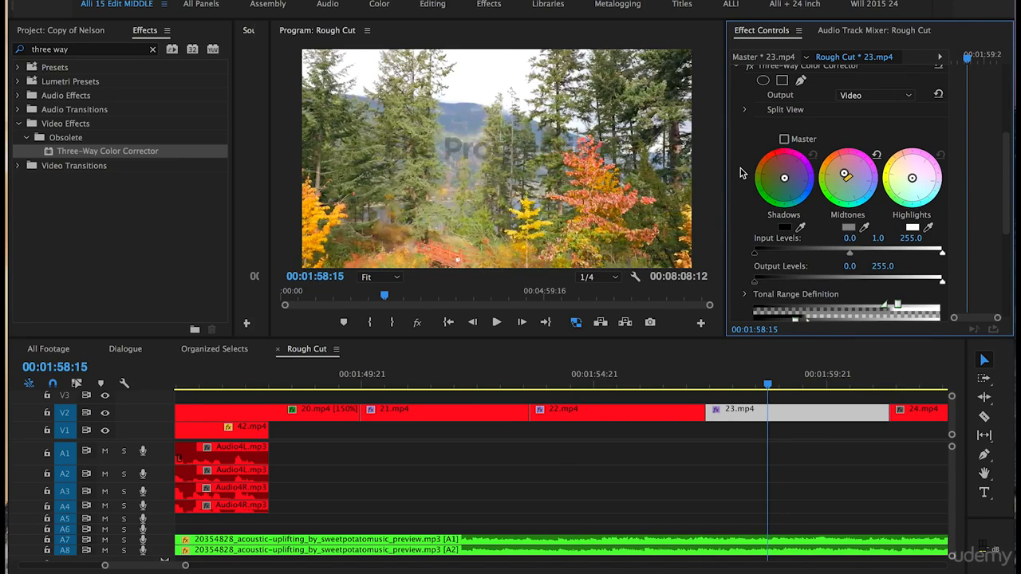
click(877, 157)
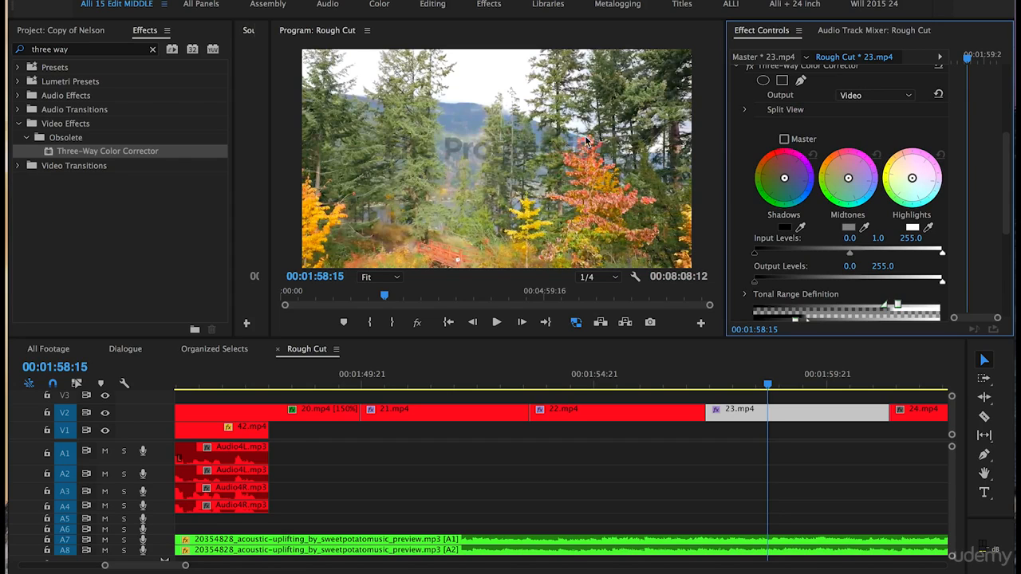